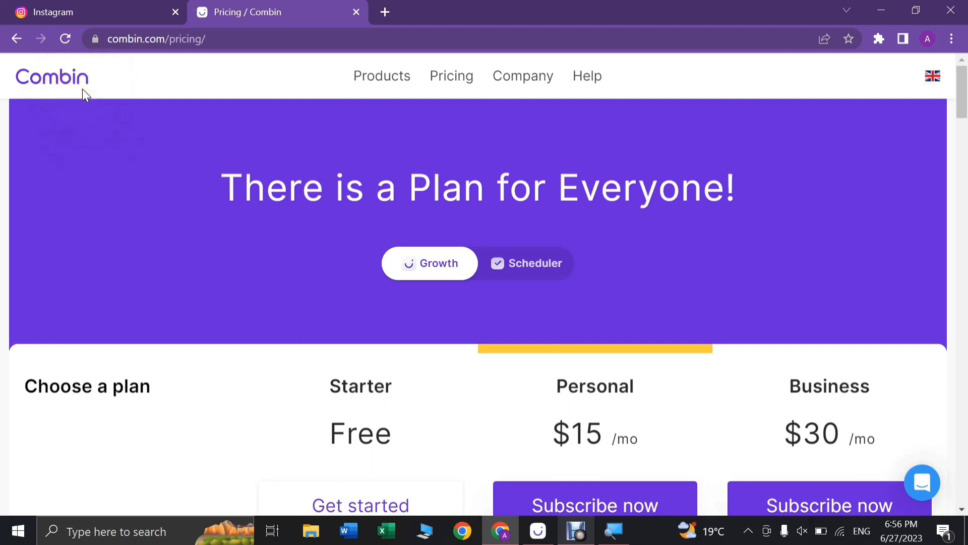
Open the Combin home page and review the Growth plans and their prices on the pricing page
click(54, 84)
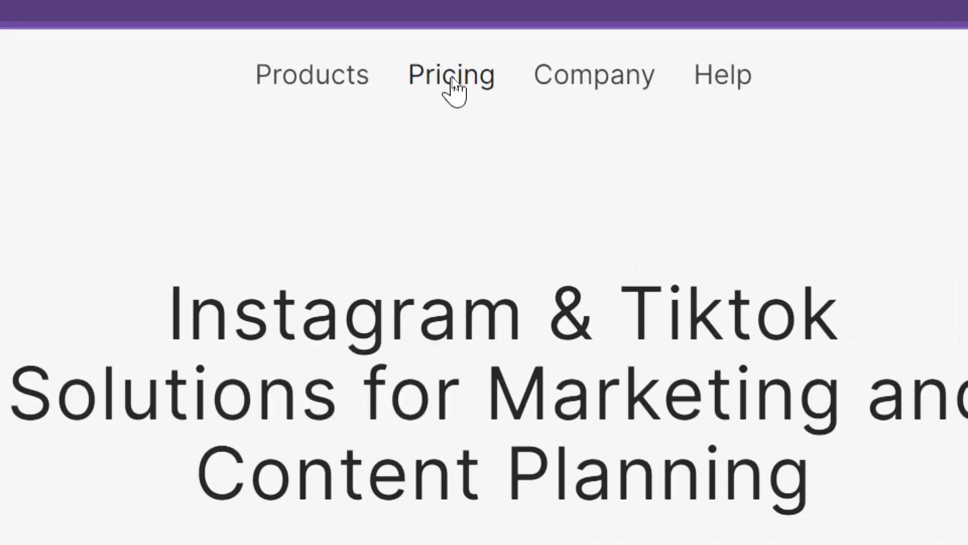
click(451, 80)
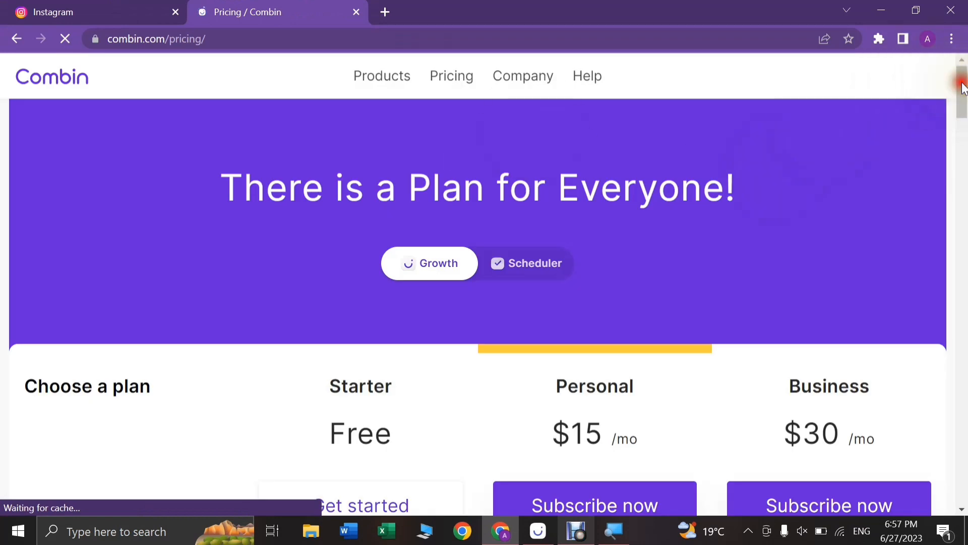
scroll(963, 111, down, 3)
mouse_move(963, 111)
mouse_down()
mouse_move(963, 174)
mouse_move(951, 59)
mouse_move(951, 127)
mouse_move(944, 107)
mouse_up()
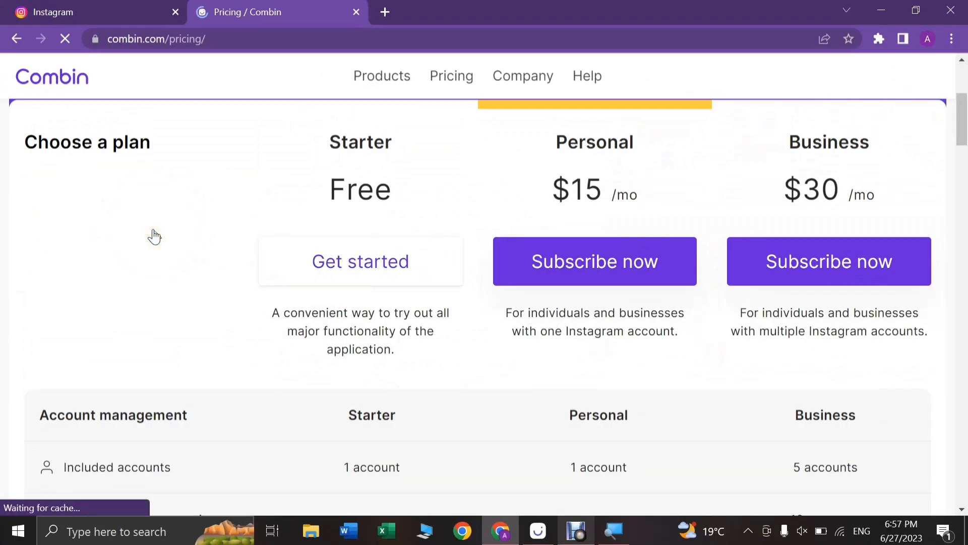
Switch to the Combin desktop app and look over the account switcher and the Users, Tasks and Stats sections
click(538, 530)
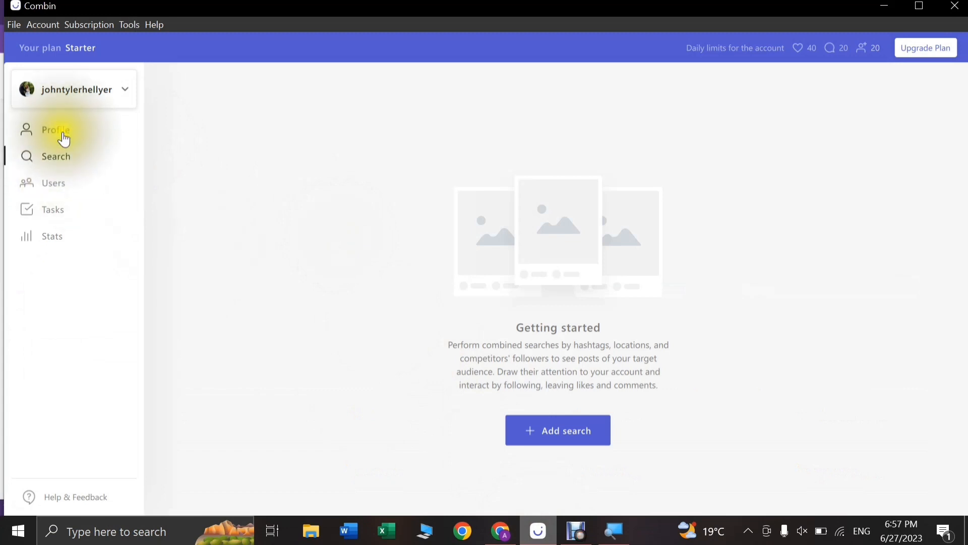
click(129, 93)
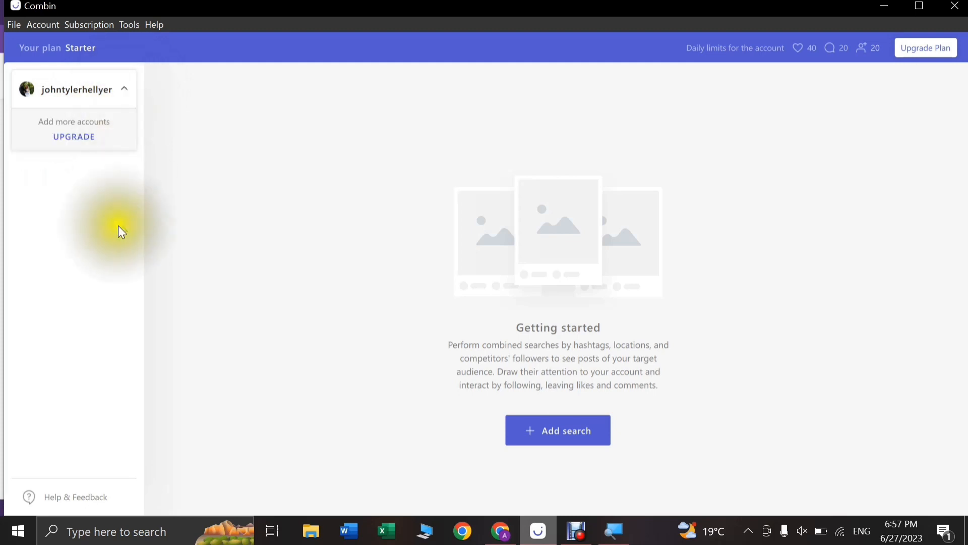
click(127, 92)
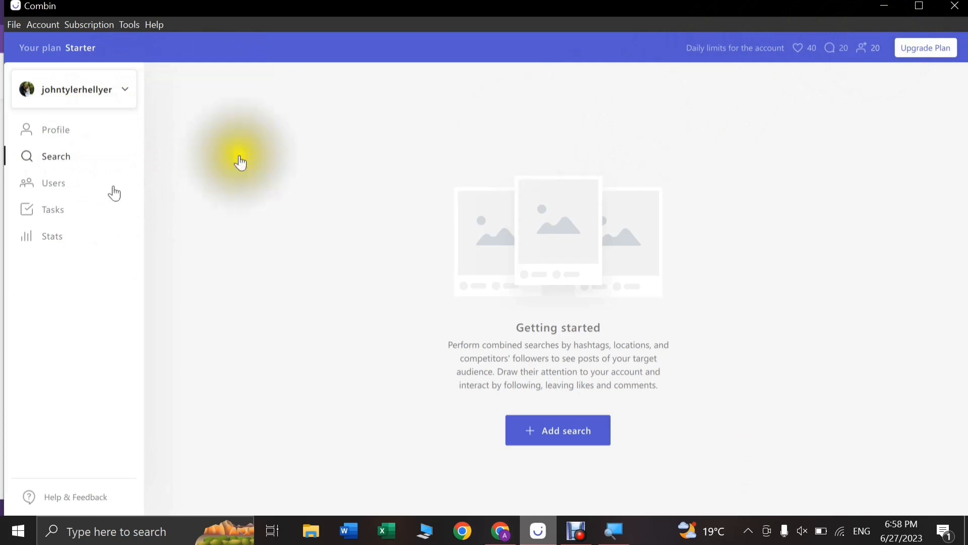
click(57, 188)
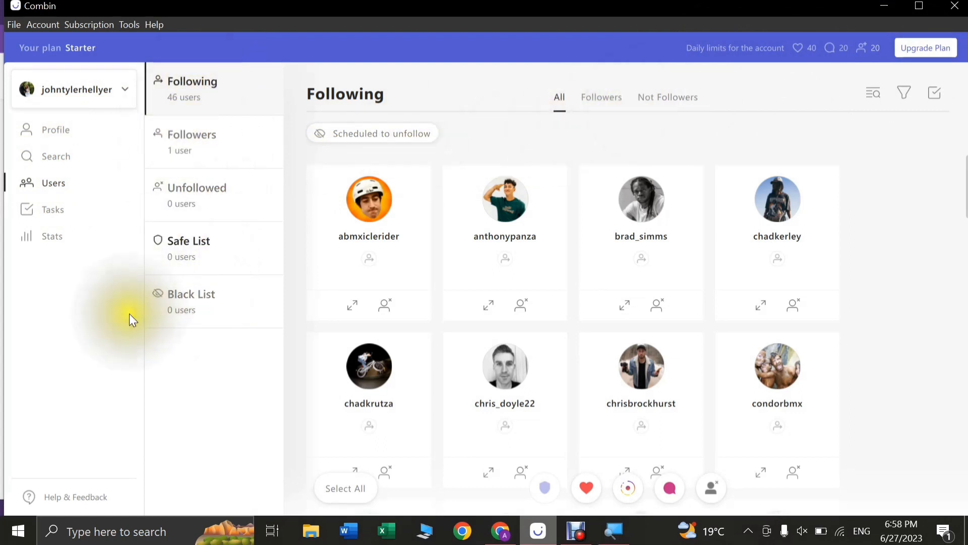
click(54, 210)
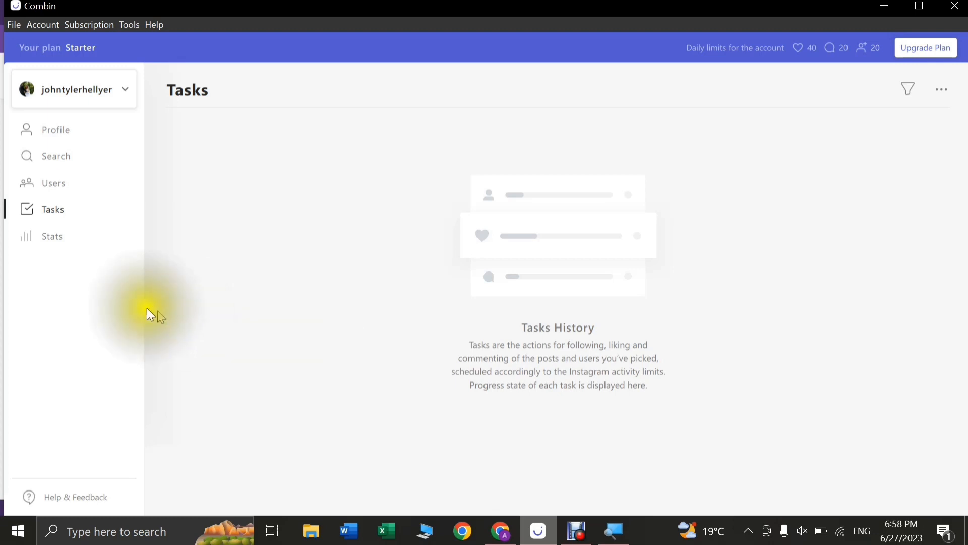
click(53, 235)
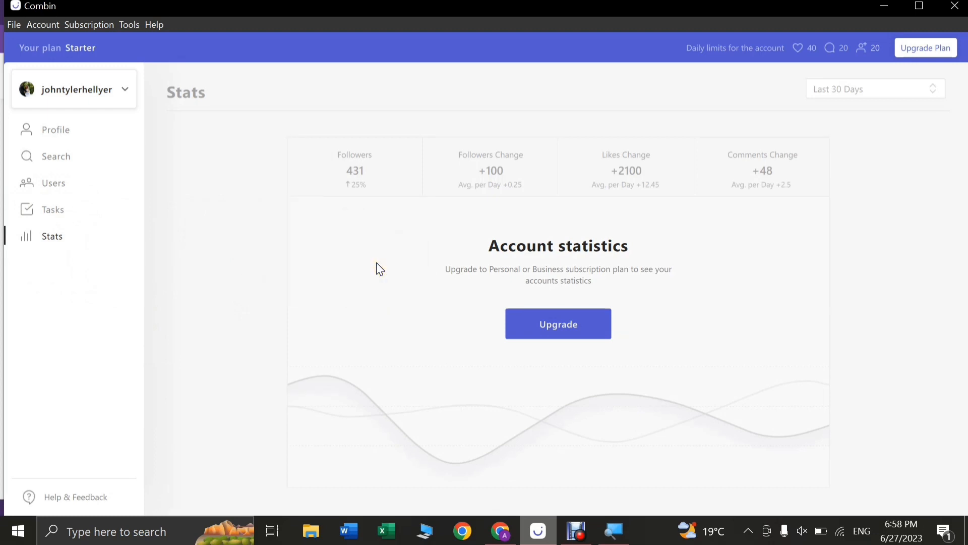
Add a new search in the Search section
click(75, 157)
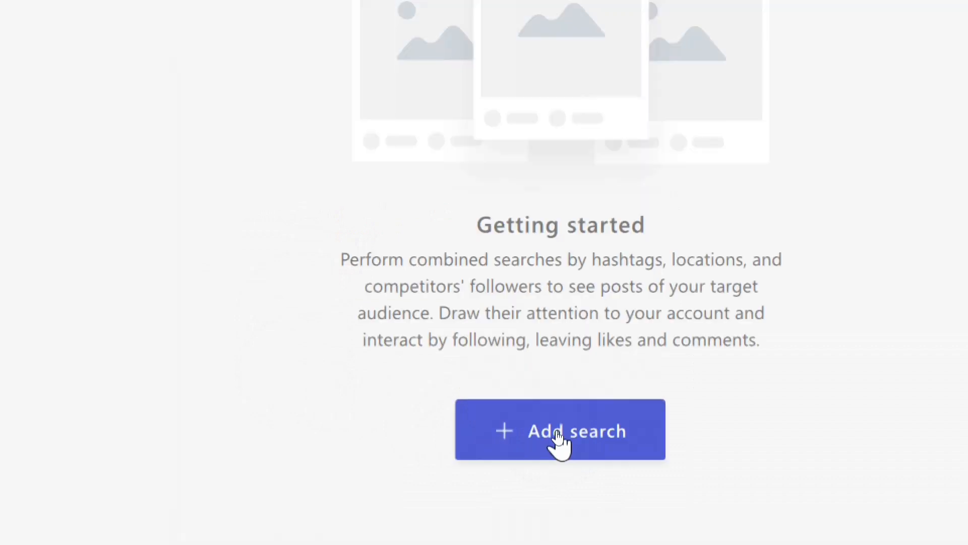
click(558, 433)
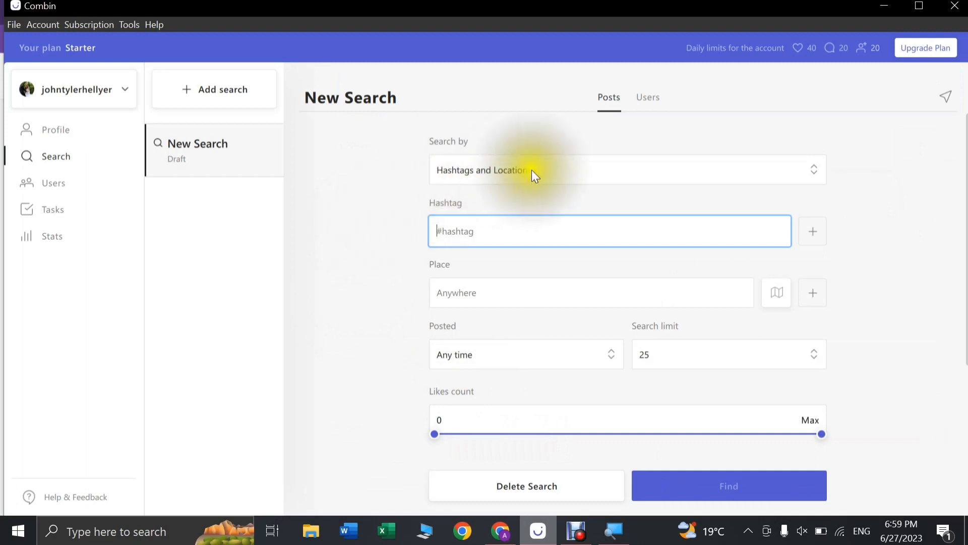
click(587, 170)
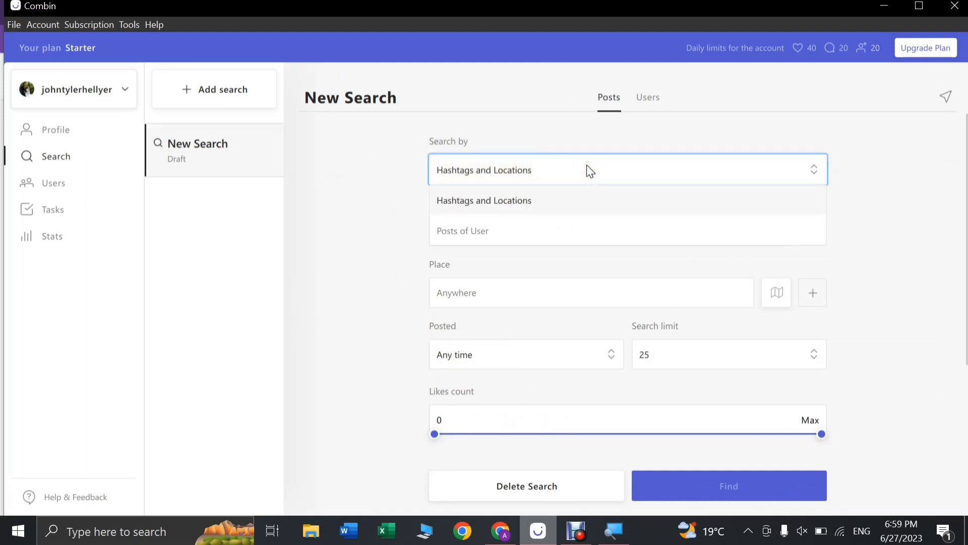
click(522, 232)
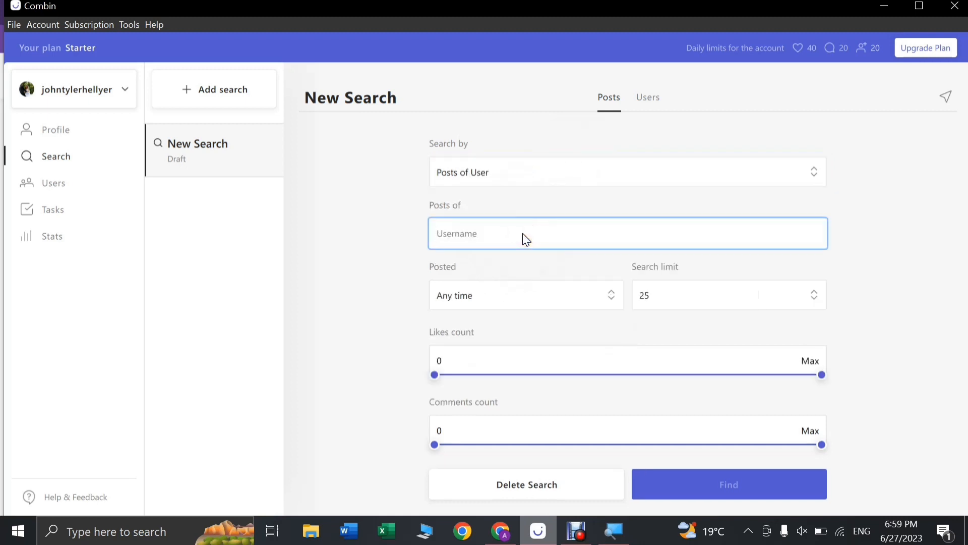
click(561, 176)
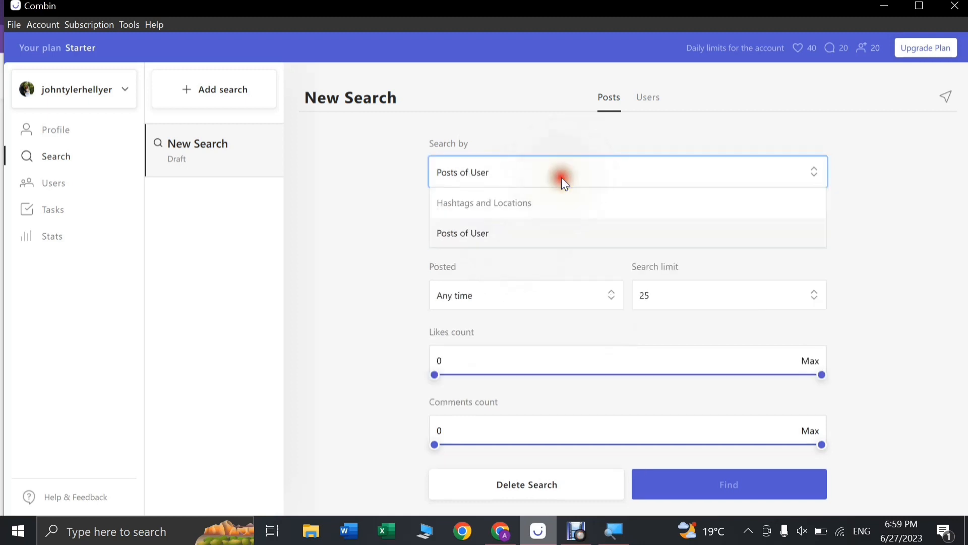
click(523, 207)
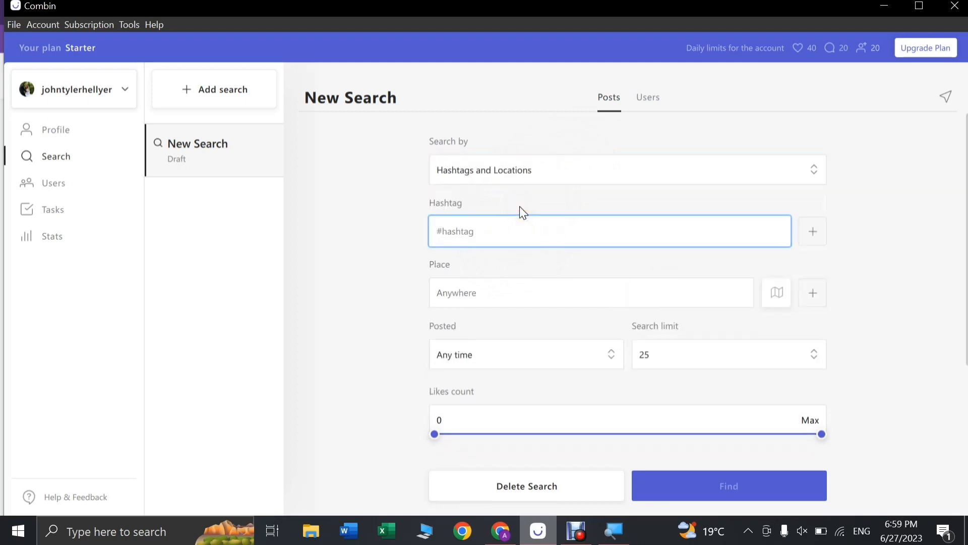
Set the search hashtag to #photography using the matching suggestion
click(495, 230)
text(#photogr)
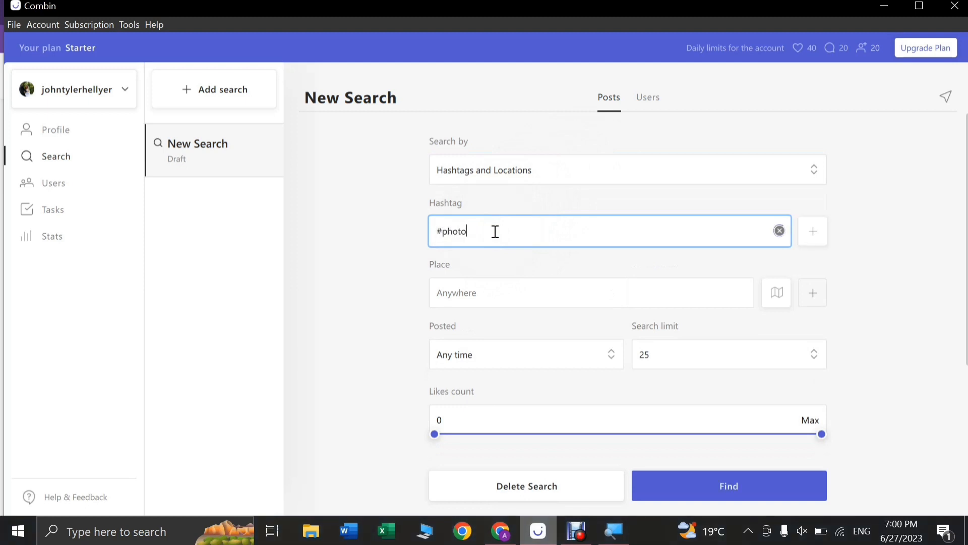
text(aphy)
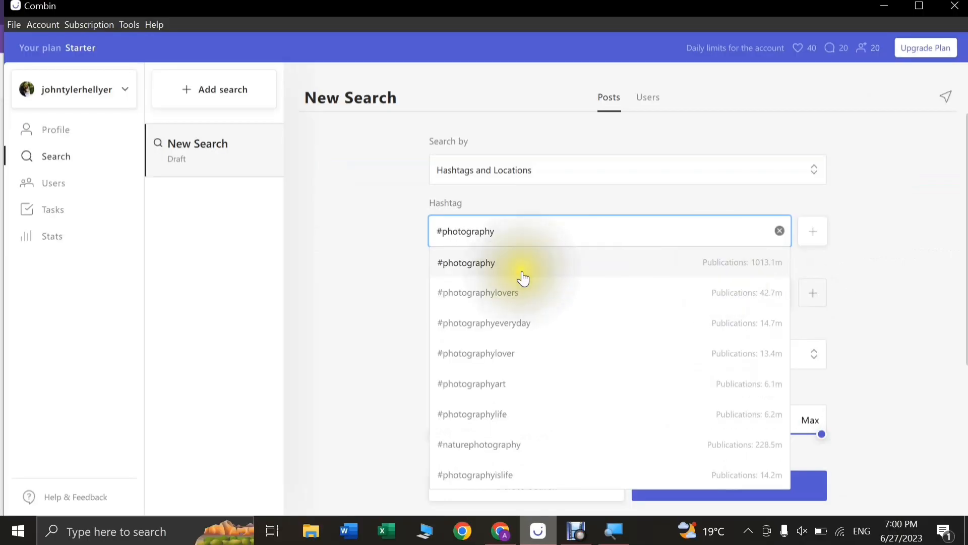
click(466, 267)
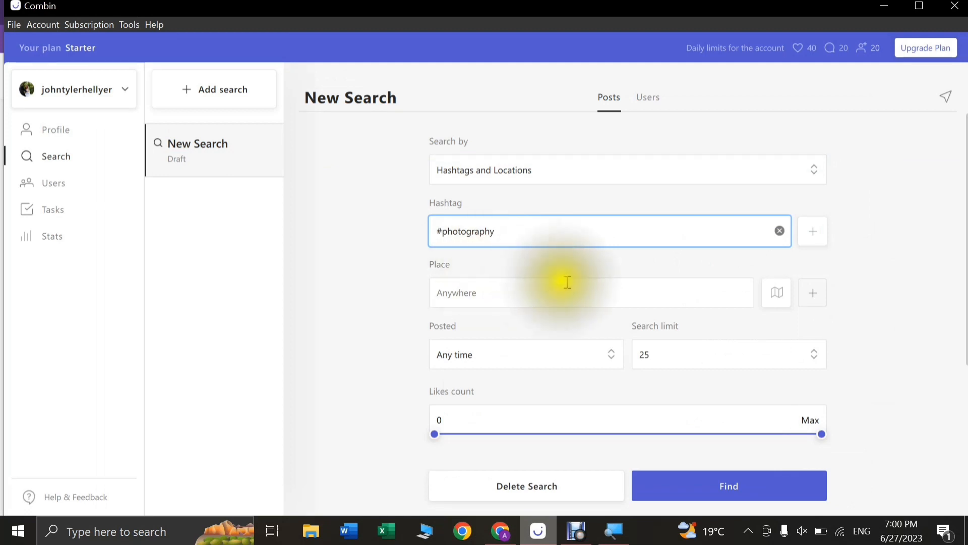
Open the place map for the search and enlarge the search circle to a radius of about 3091 ft
click(591, 294)
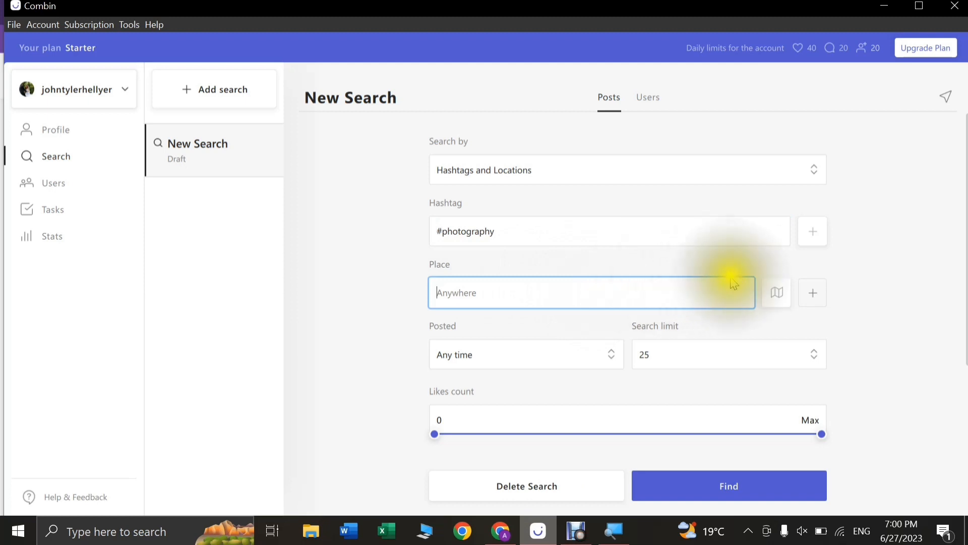
click(814, 292)
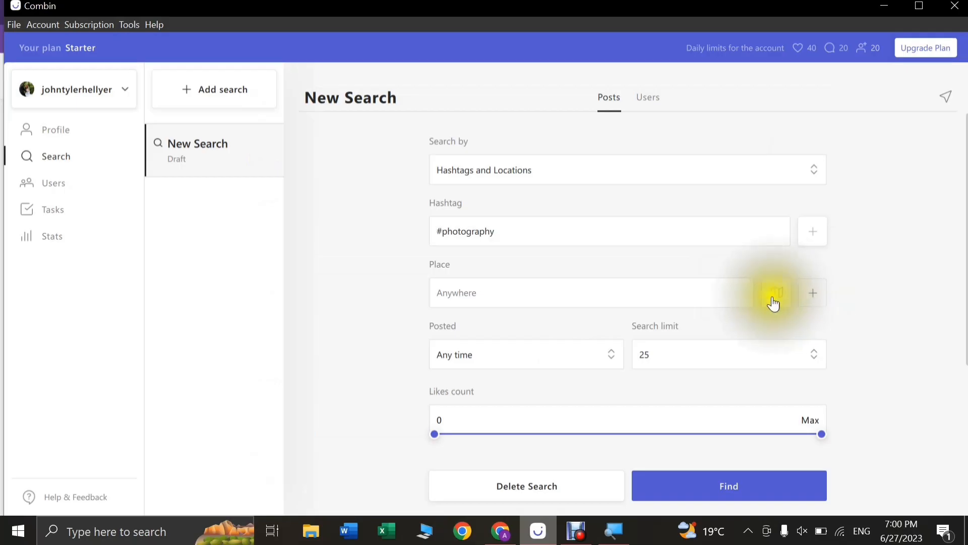
click(774, 302)
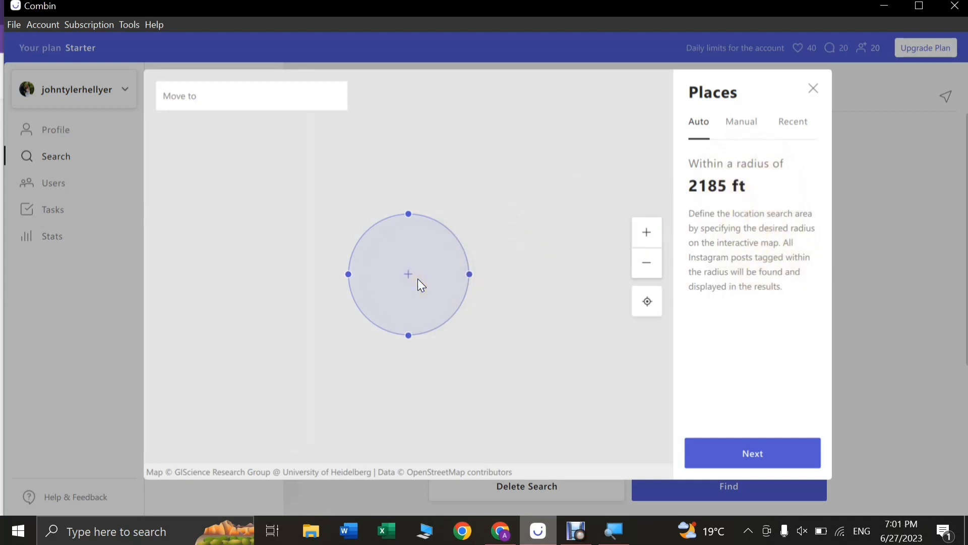
click(470, 274)
drag(471, 276, 494, 275)
Check the recent places, return to the automatic radius and apply that area with its suggested group name as the search place
click(756, 123)
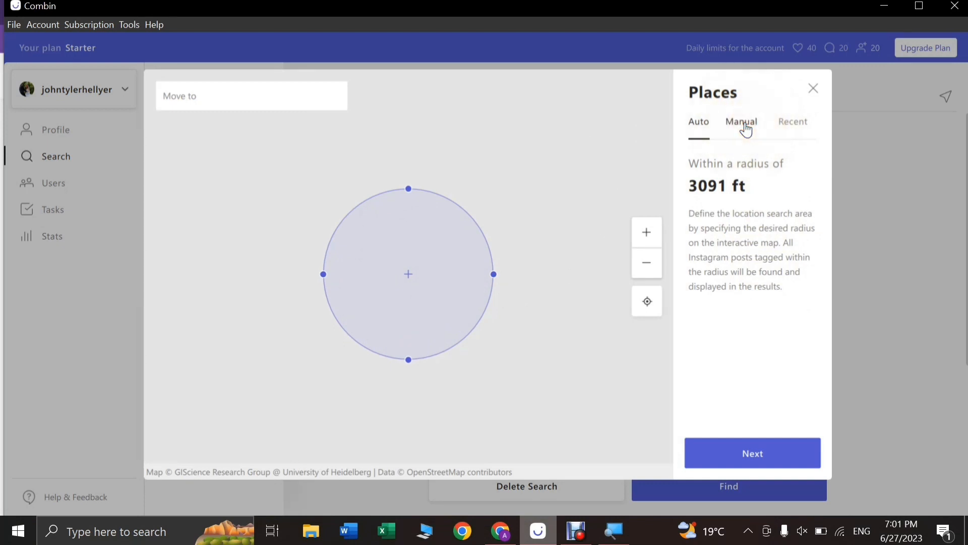
click(793, 127)
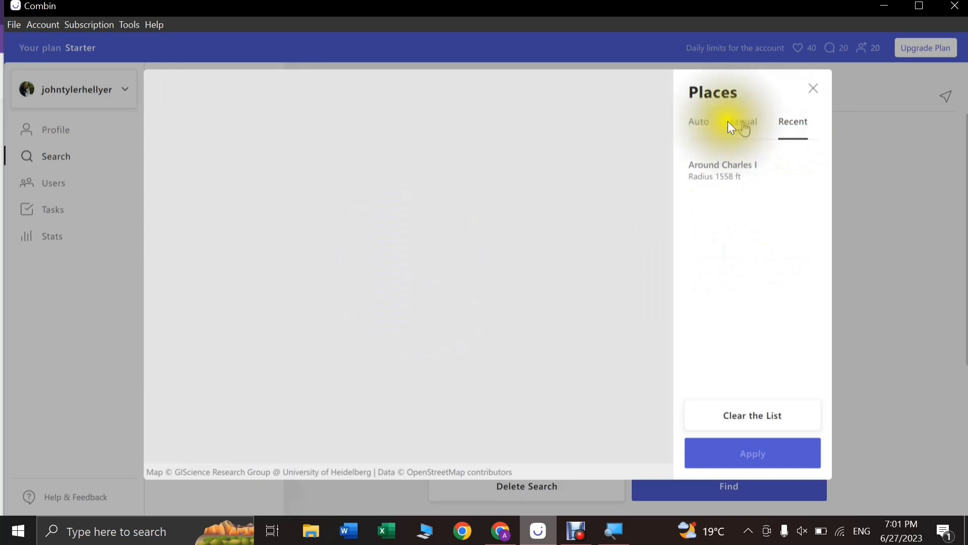
click(699, 125)
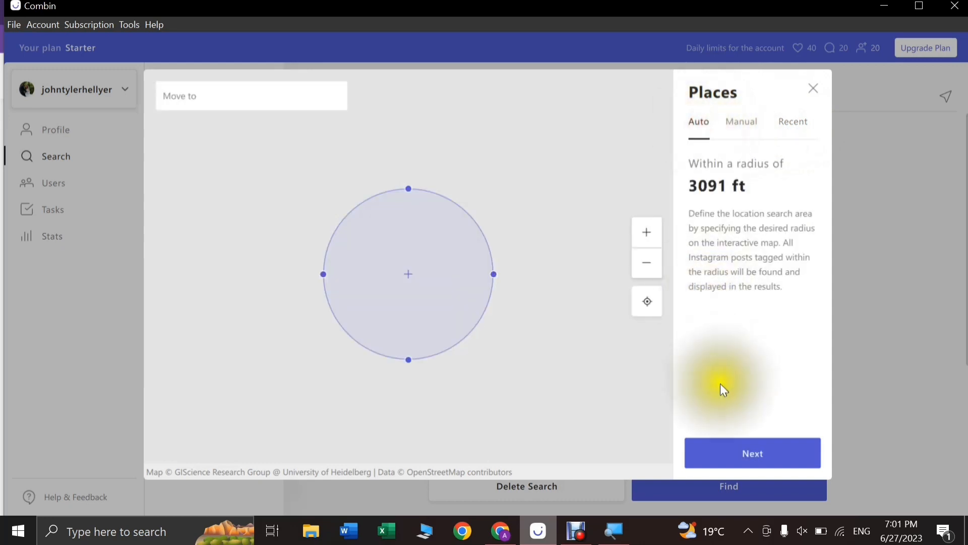
click(712, 460)
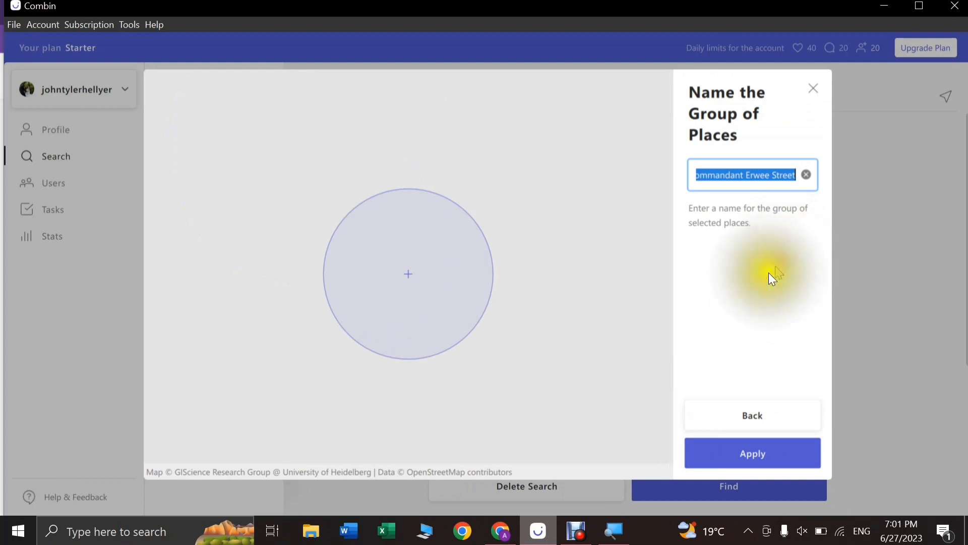
click(739, 453)
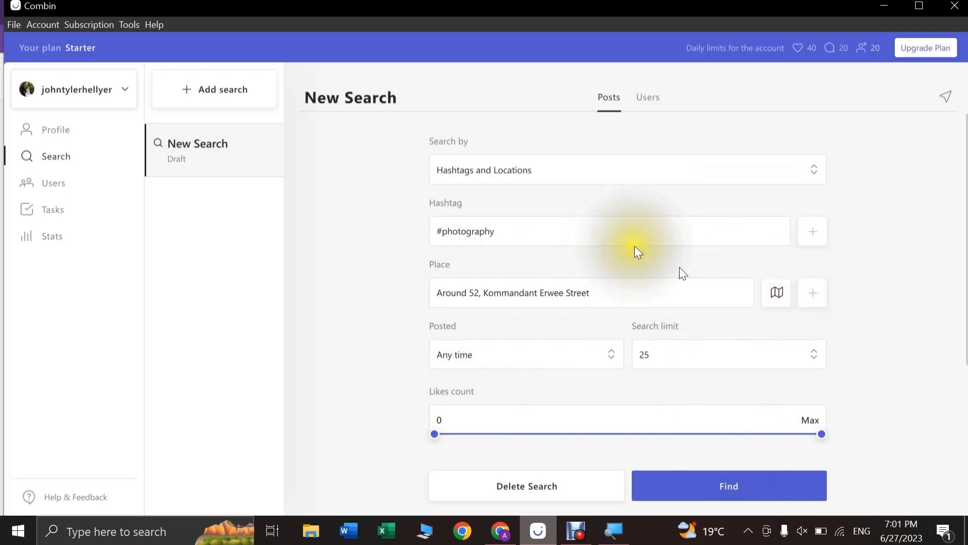
click(776, 292)
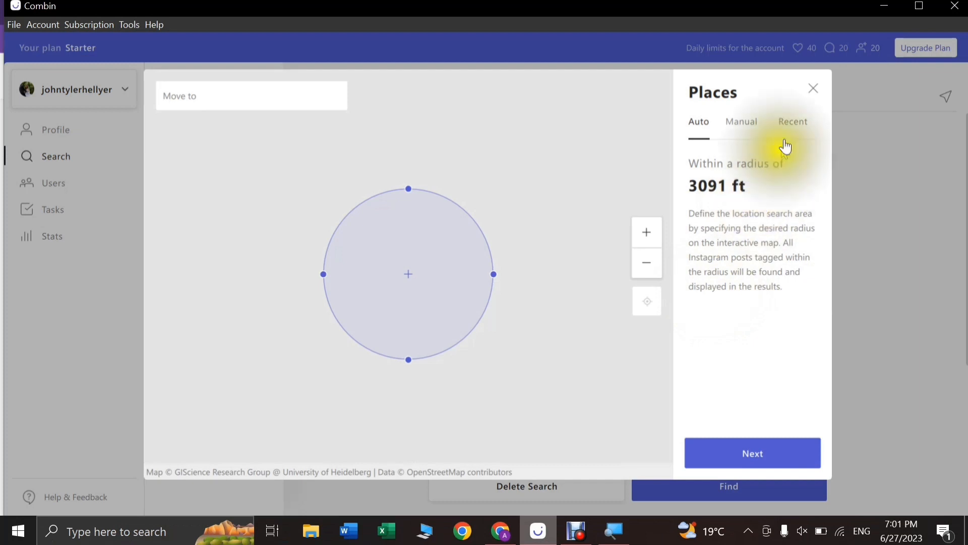
click(820, 89)
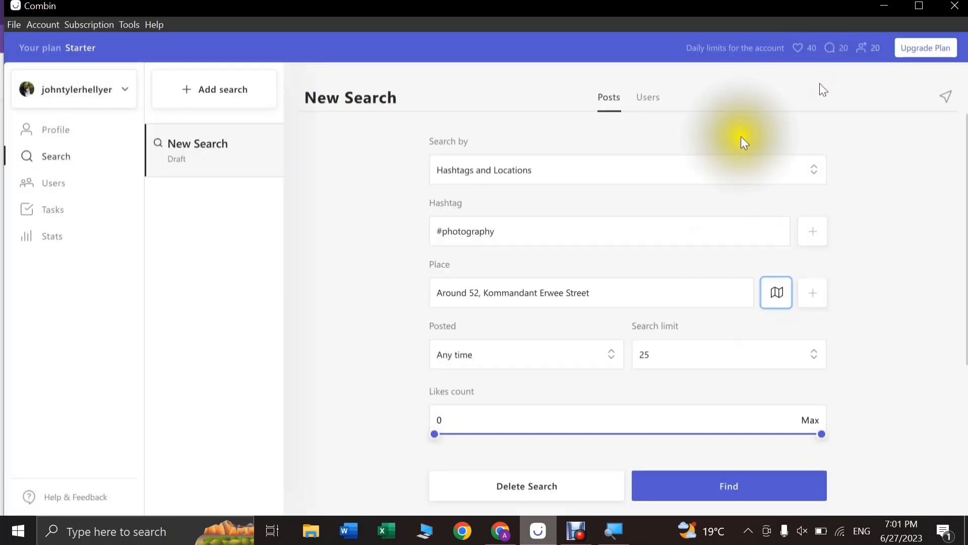
Add Texas as a second place for the search
click(805, 295)
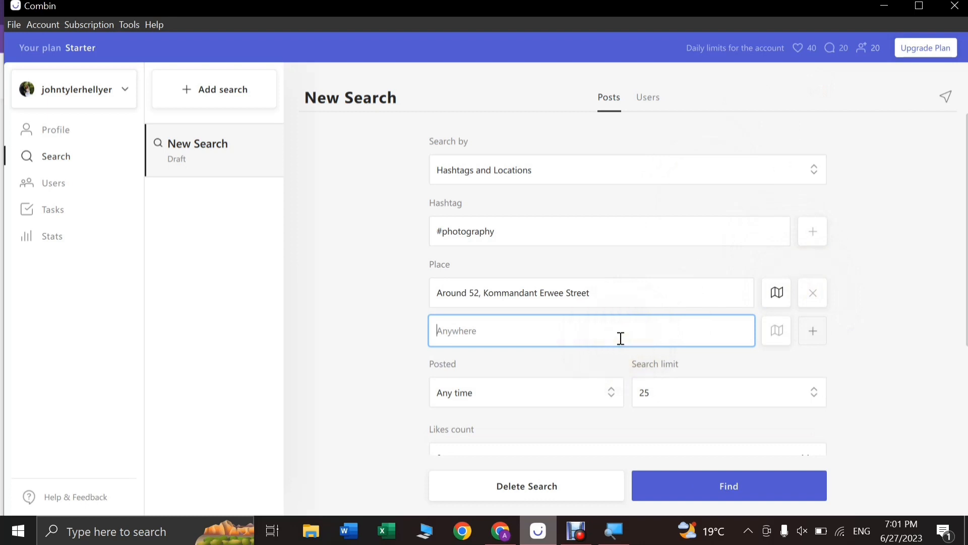
text(texas)
click(431, 343)
click(352, 330)
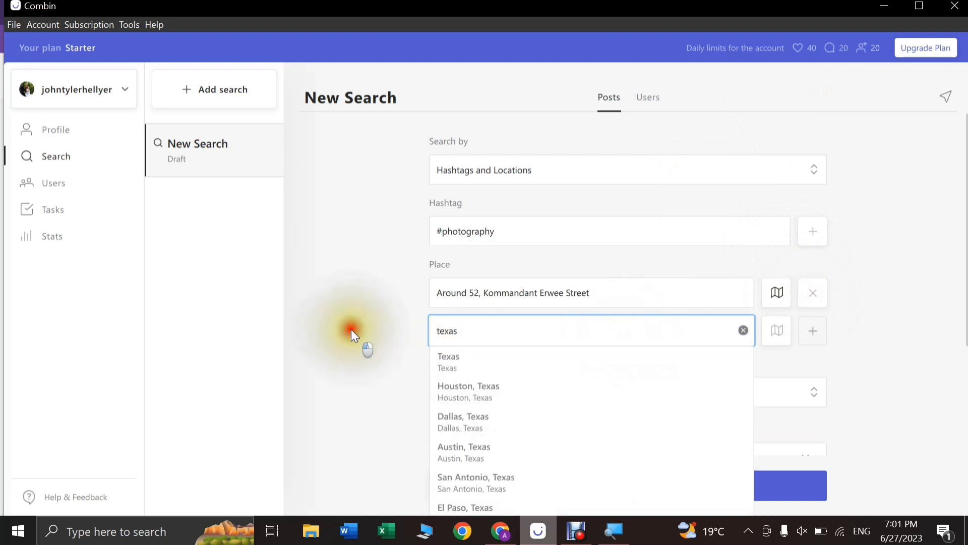
click(501, 328)
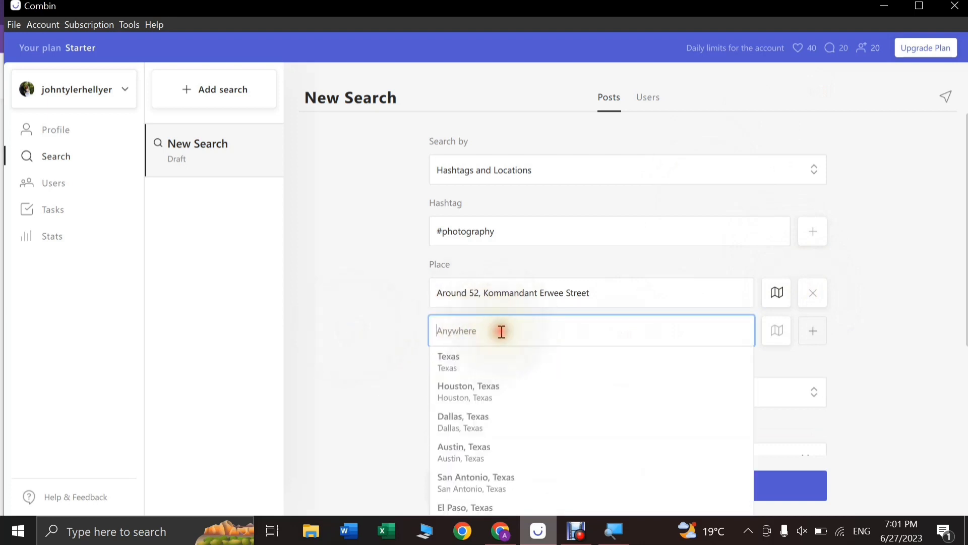
click(492, 364)
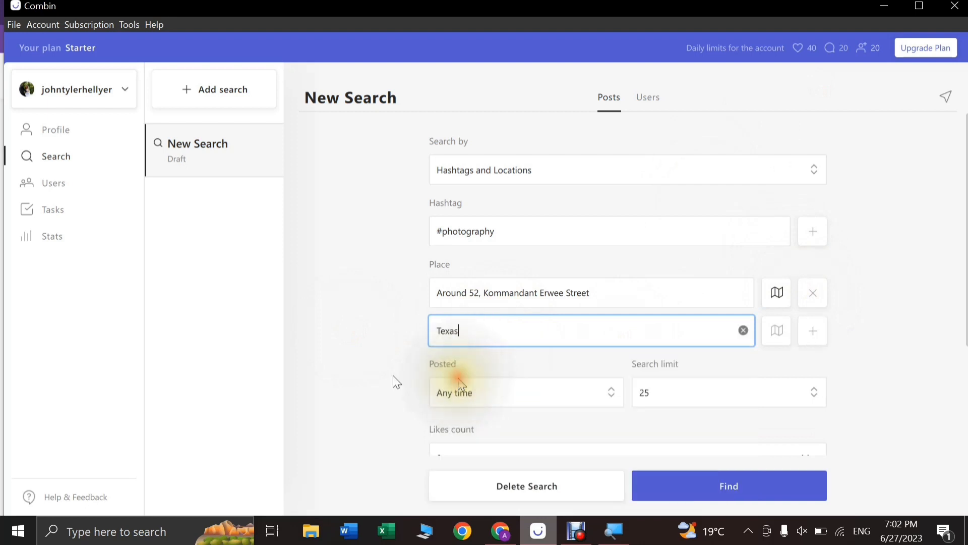
click(775, 335)
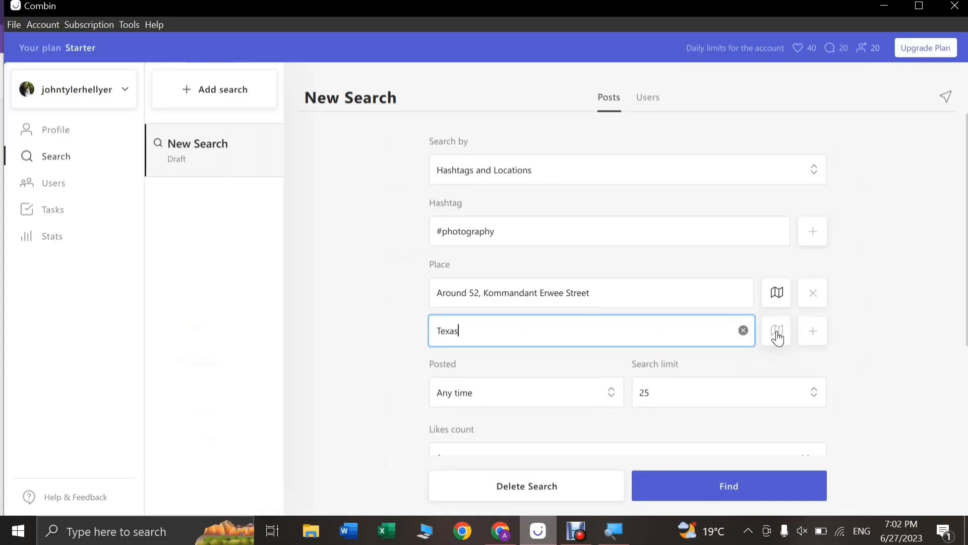
click(379, 369)
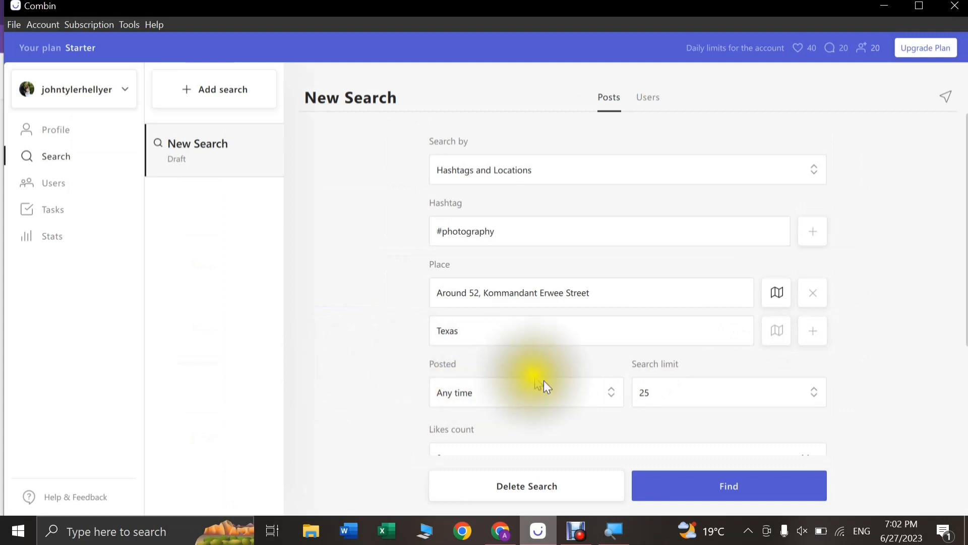
Set the posting period to Last day and return it to Any time
click(609, 392)
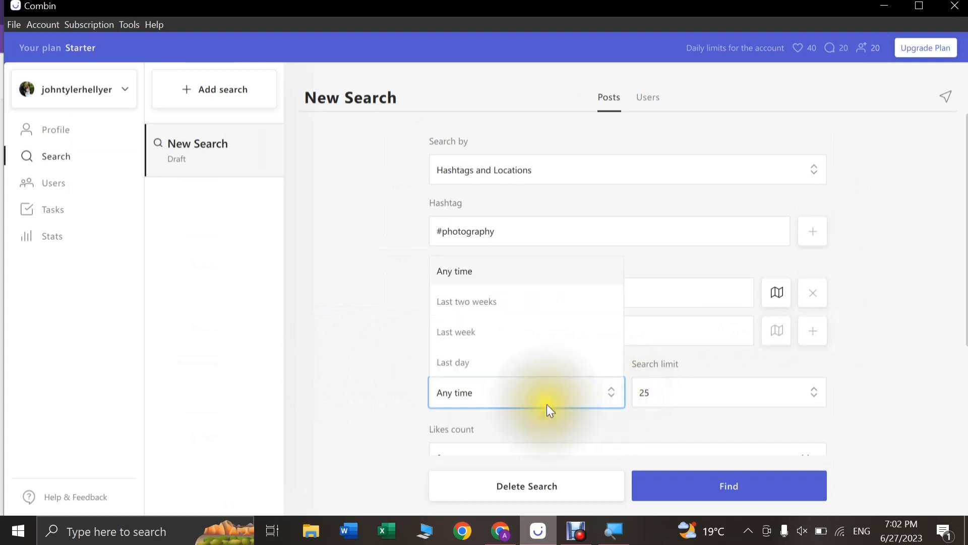
click(540, 392)
click(540, 393)
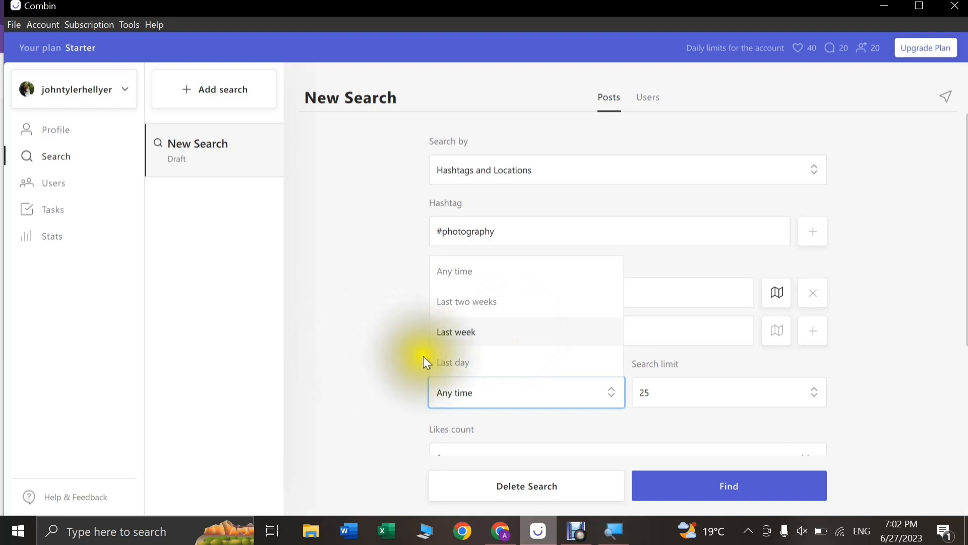
click(453, 366)
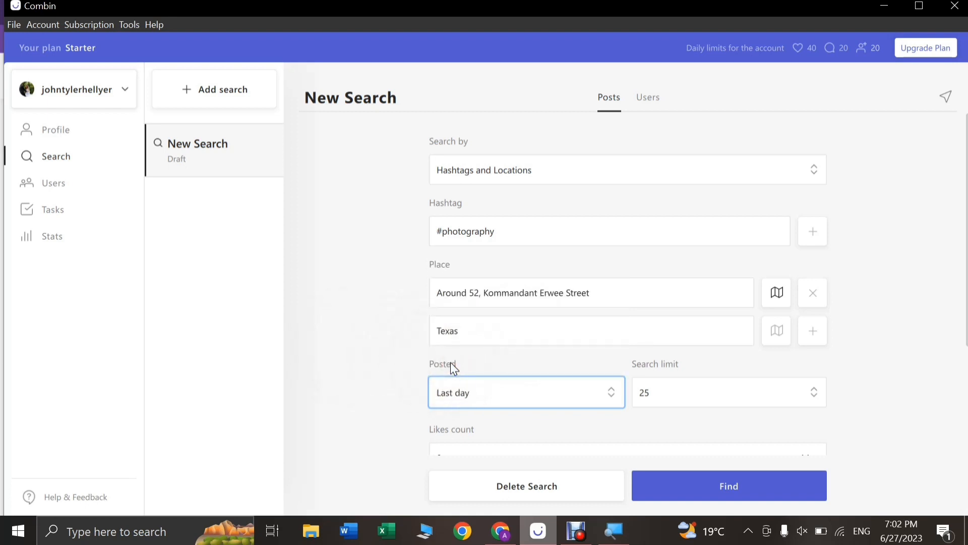
click(489, 387)
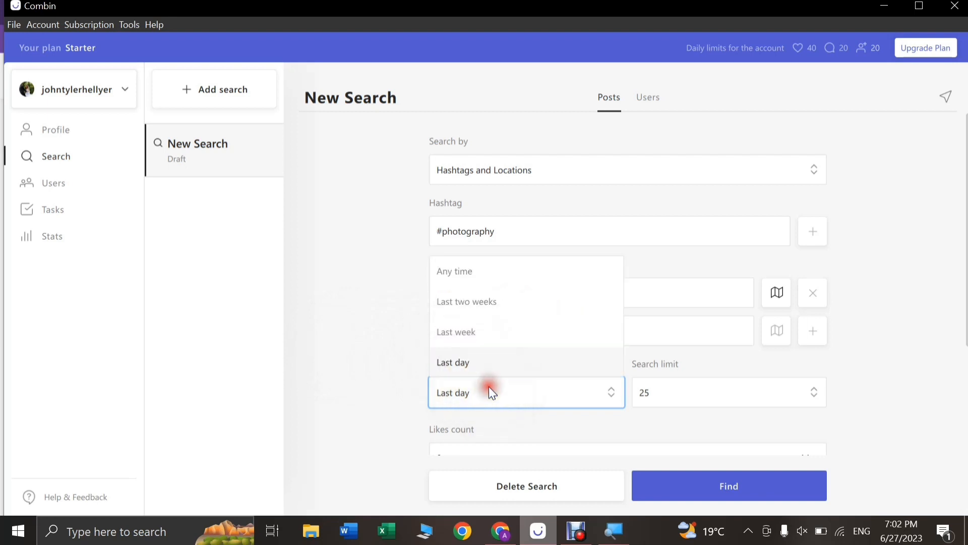
click(464, 274)
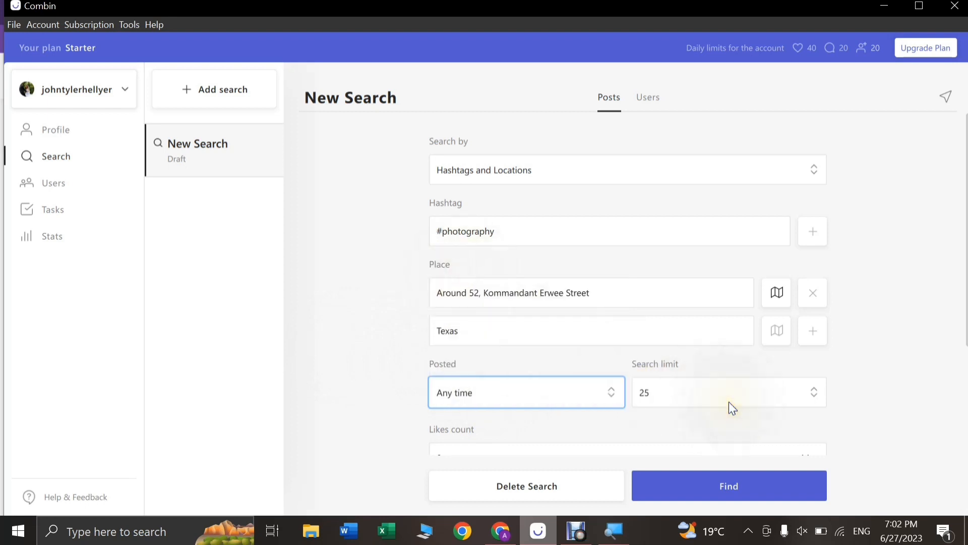
Check the available search limits and choose 25
click(818, 390)
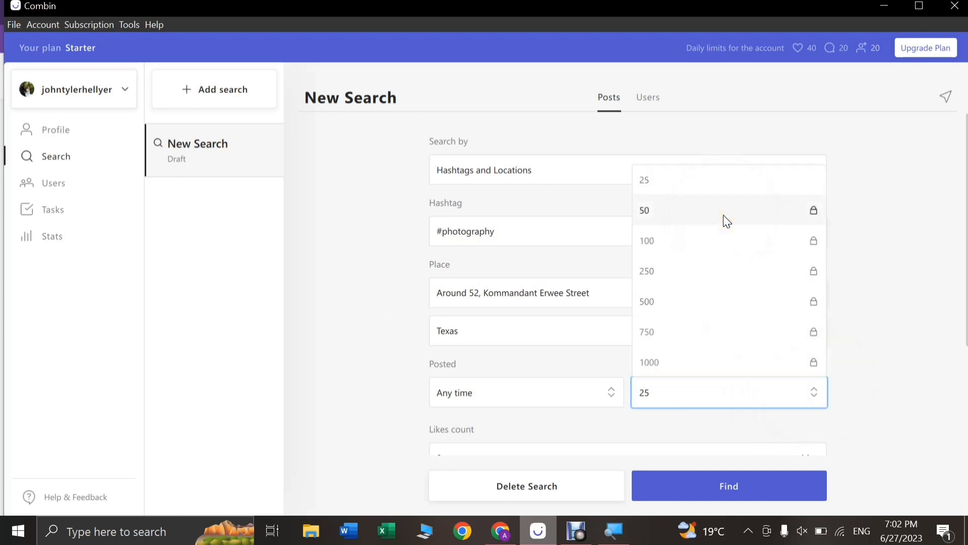
click(703, 186)
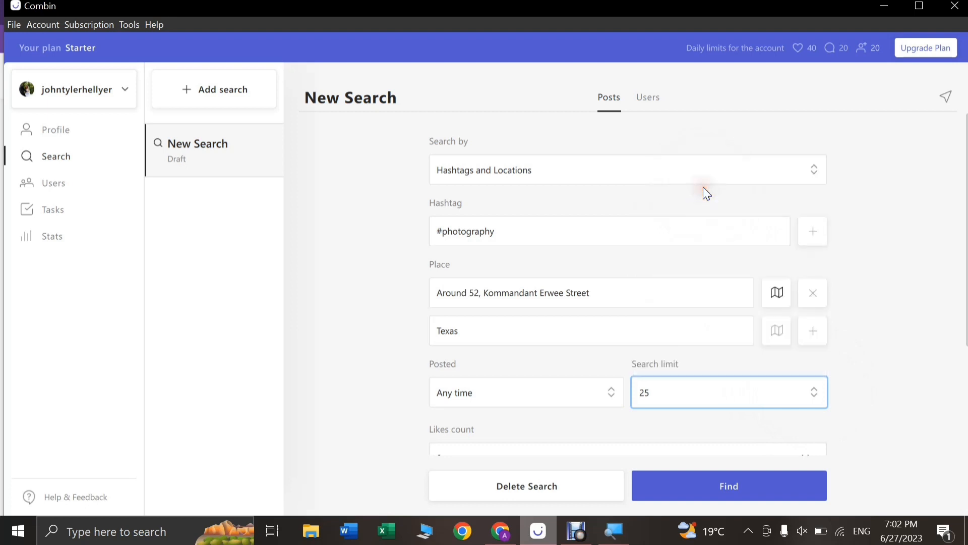
click(365, 364)
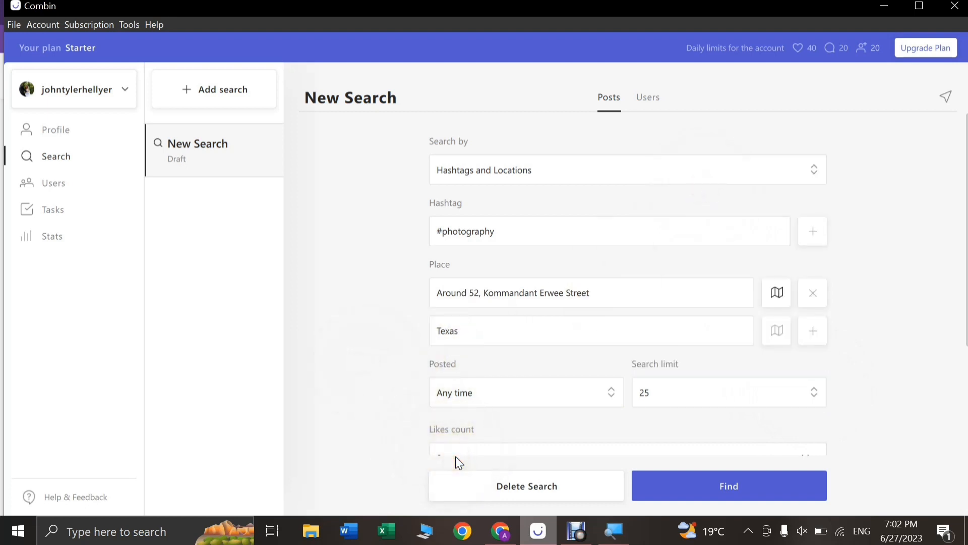
Set the minimum likes count for the search to 50
click(501, 452)
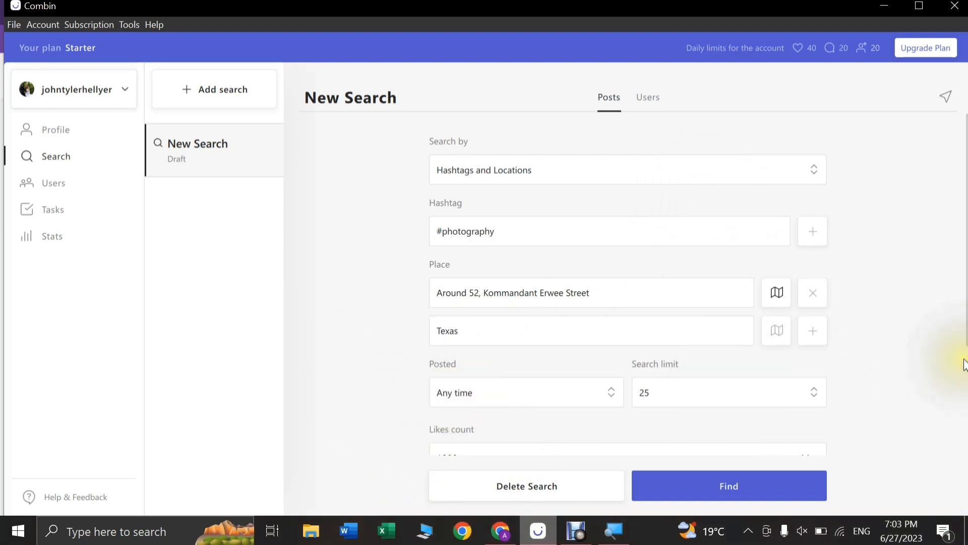
drag(964, 325, 954, 480)
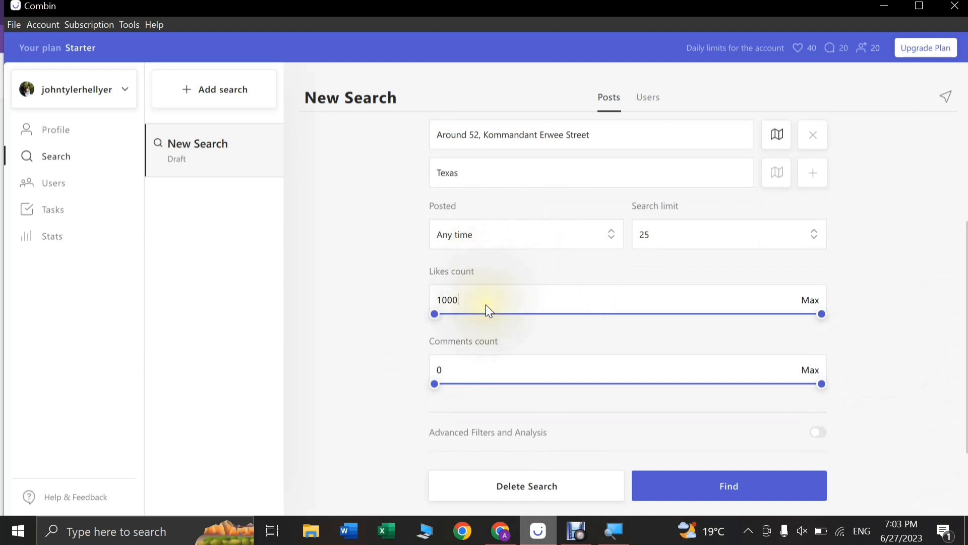
key(BackSpace)
key(BackSpace)
key(BackSpace)
key(BackSpace)
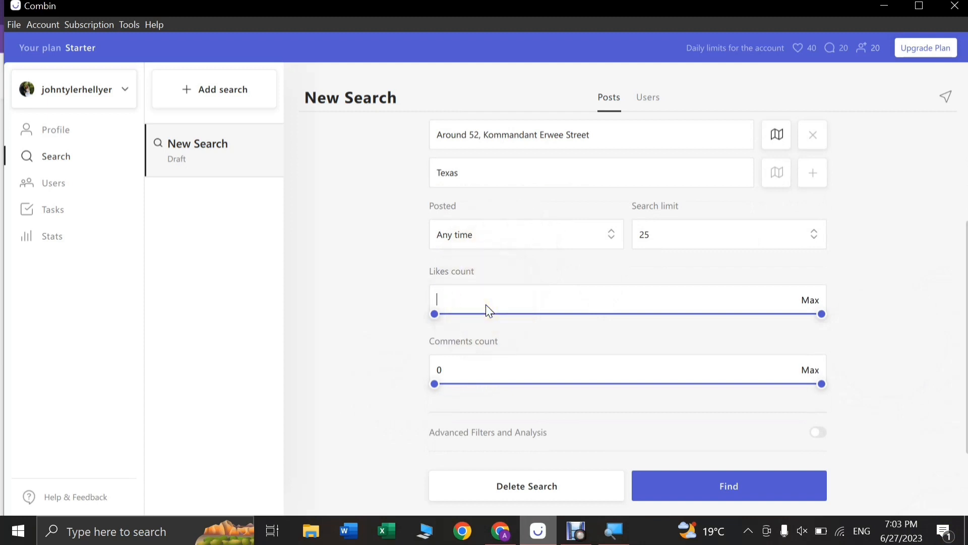
text(50)
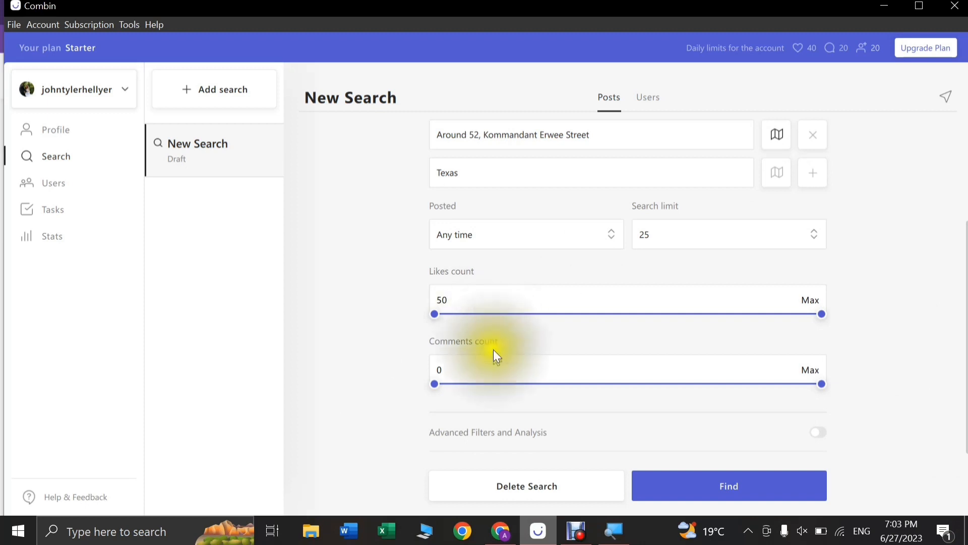
Set the minimum comments count to 10 and turn on Advanced Filters and Analysis
click(496, 374)
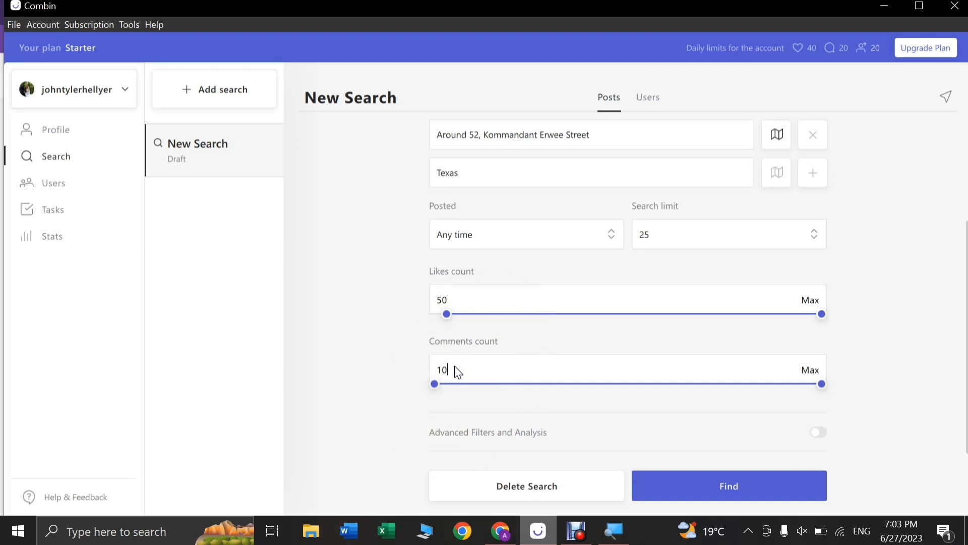
click(393, 428)
click(503, 434)
click(816, 434)
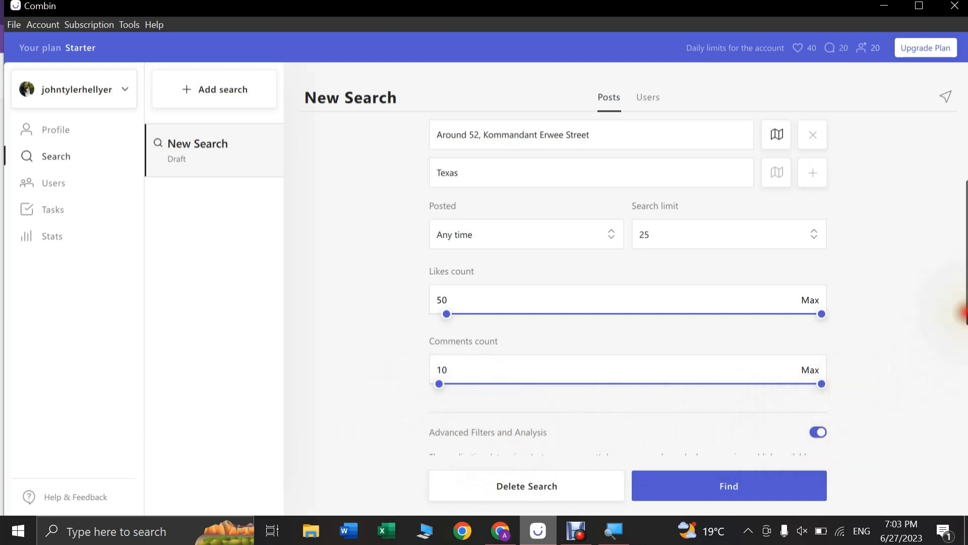
Examine the gender and language options of the advanced filters without changing either selection
drag(964, 314, 965, 463)
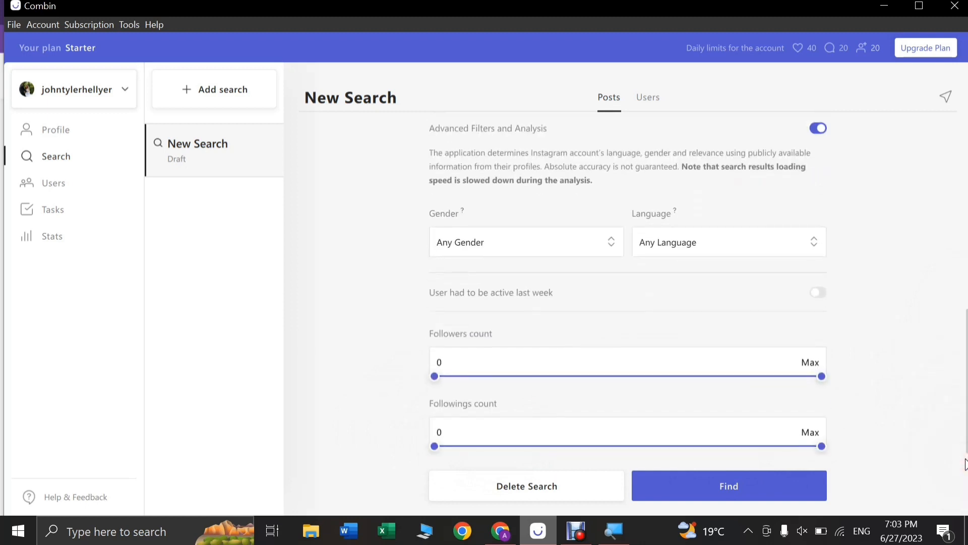
click(613, 244)
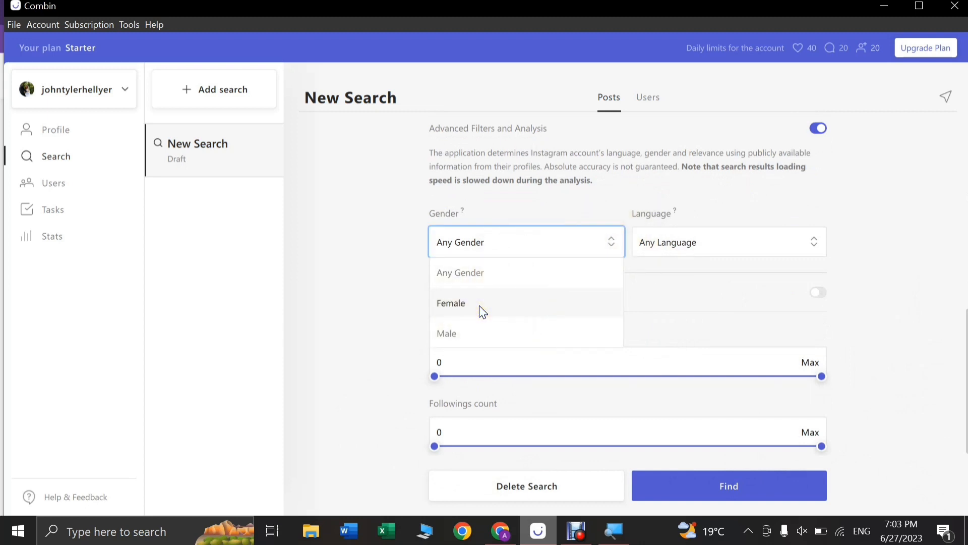
click(378, 275)
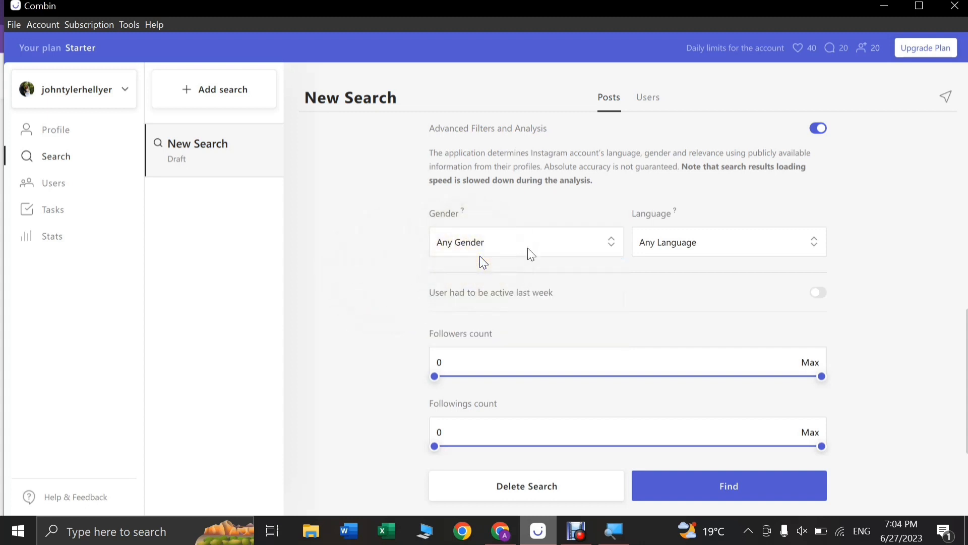
click(796, 244)
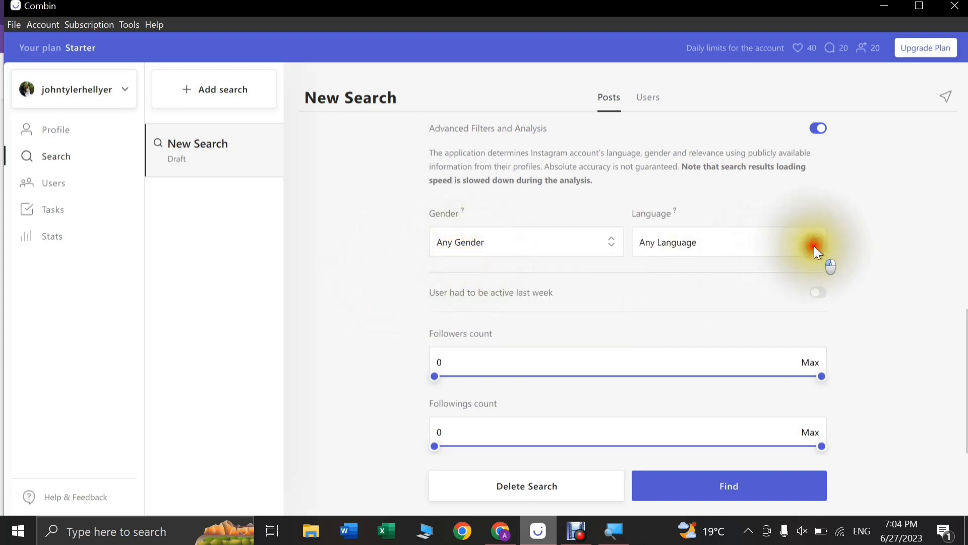
click(815, 246)
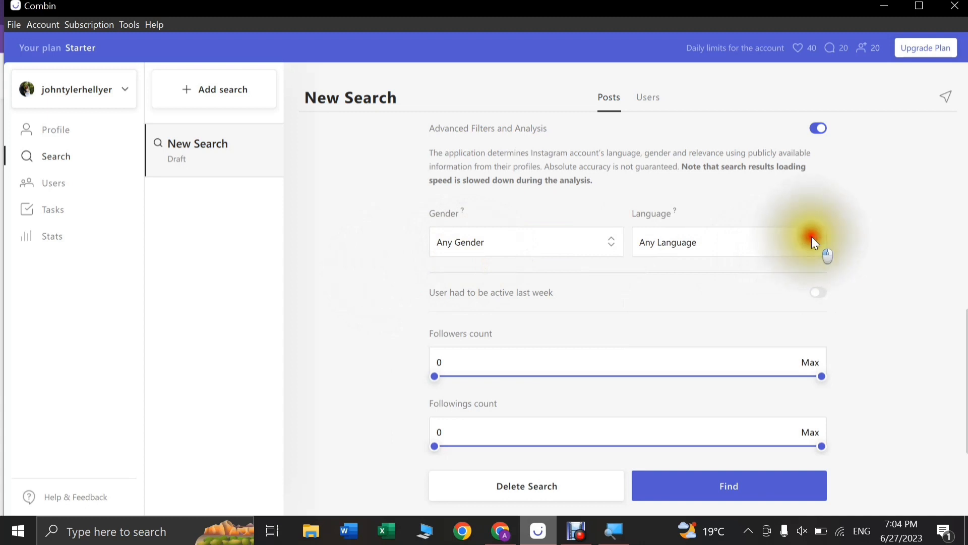
click(814, 240)
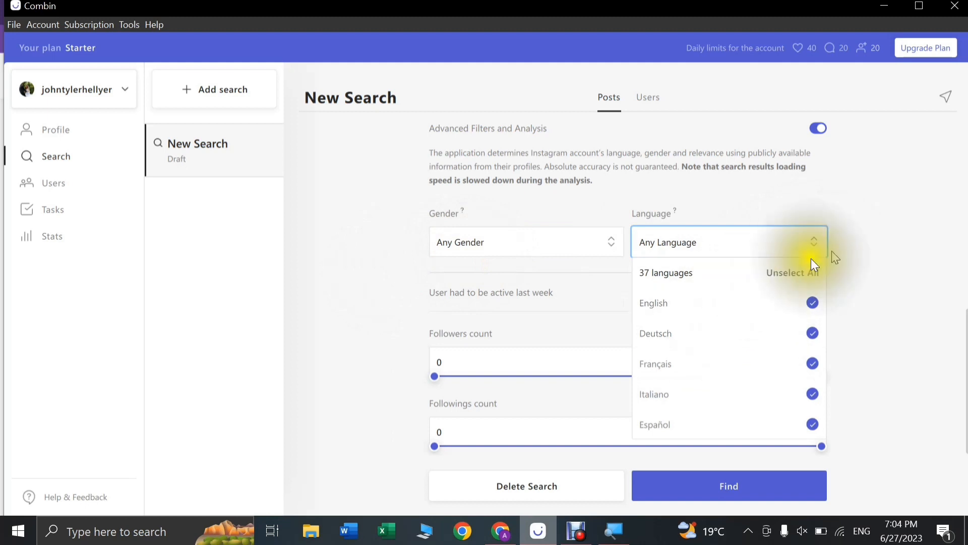
click(881, 223)
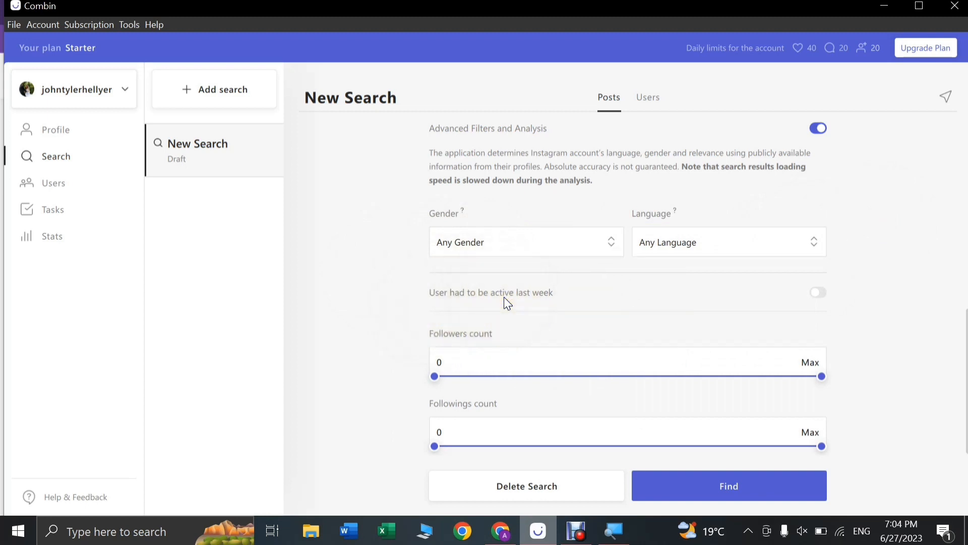
Require users to have been active last week and enter 1000 as the minimum followers count
click(819, 295)
click(477, 361)
text(1000)
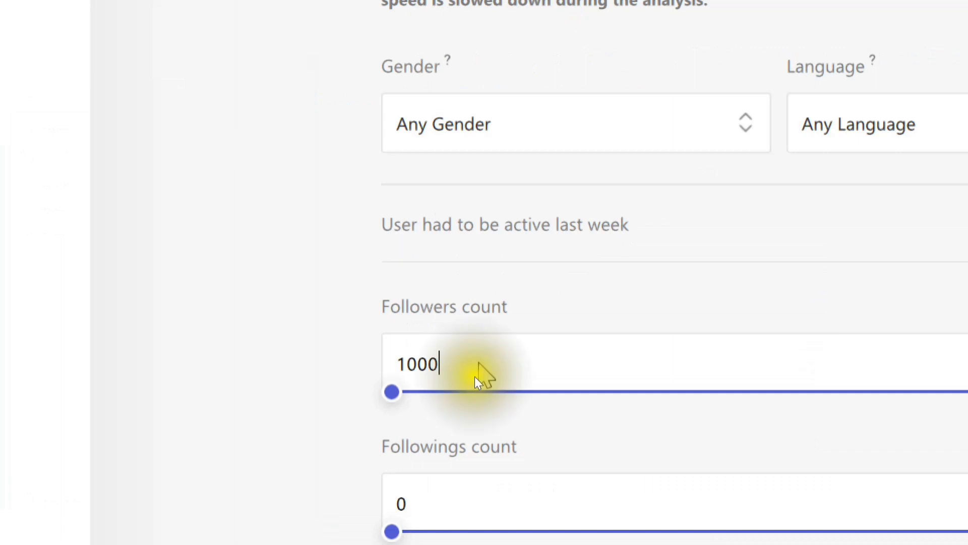
scroll(468, 441, down, 1)
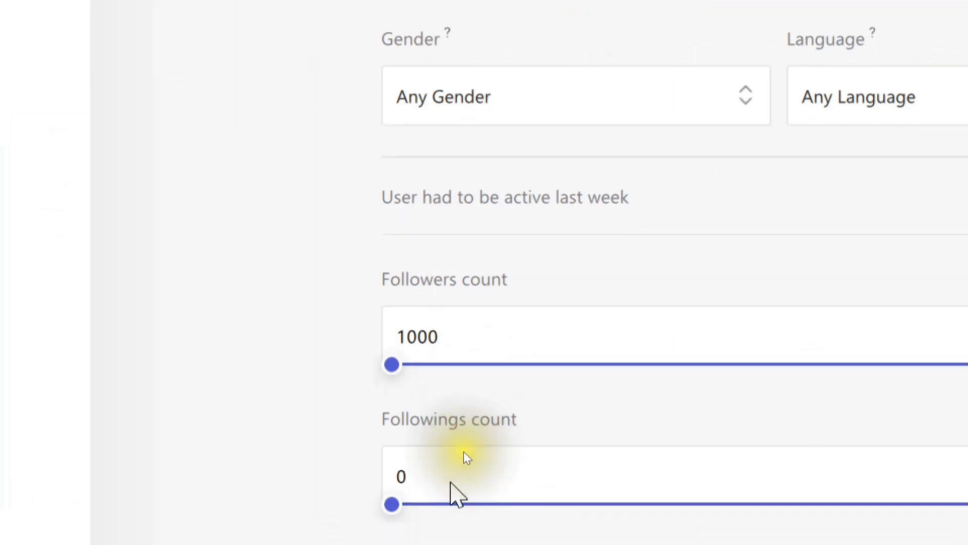
scroll(464, 452, down, 2)
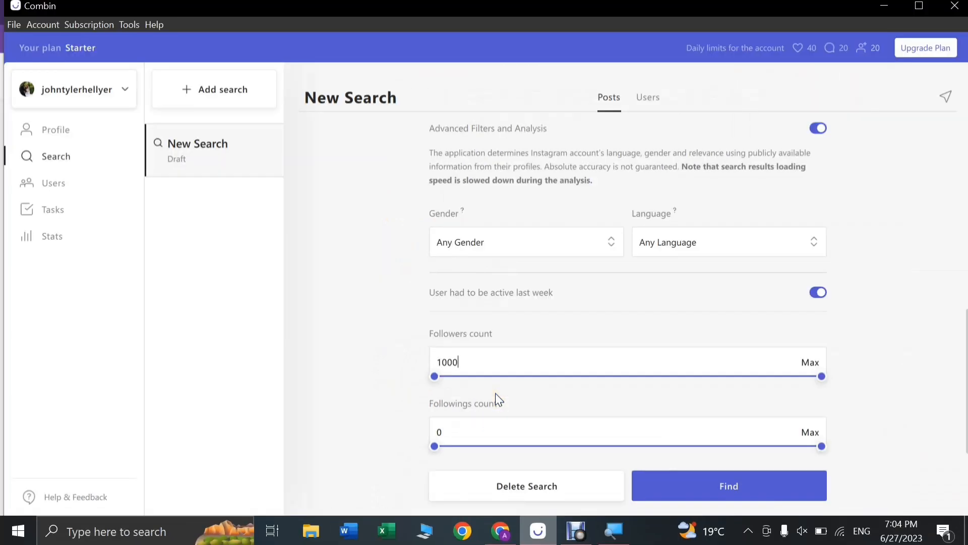
Clear the minimum followers count and run the post search
key(BackSpace)
key(BackSpace)
key(BackSpace)
key(BackSpace)
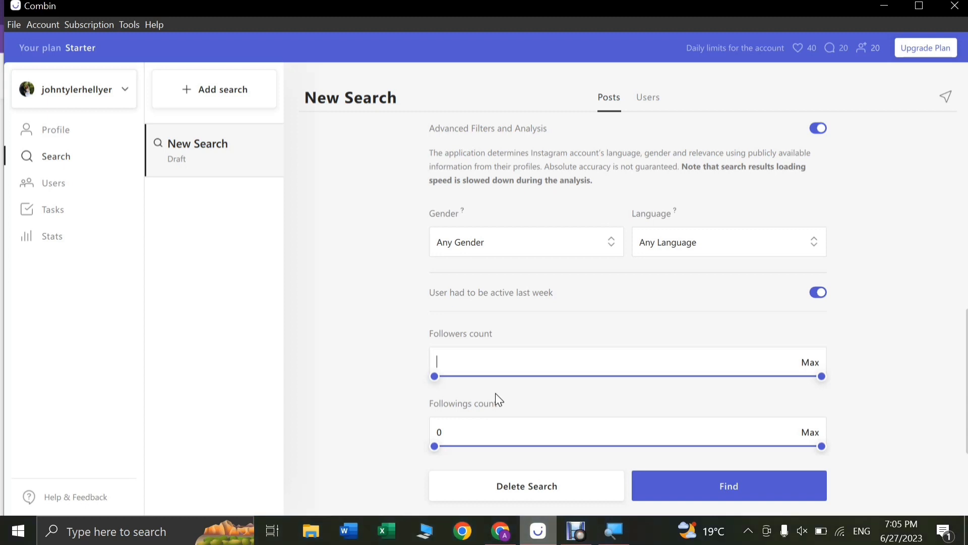
double_click(469, 431)
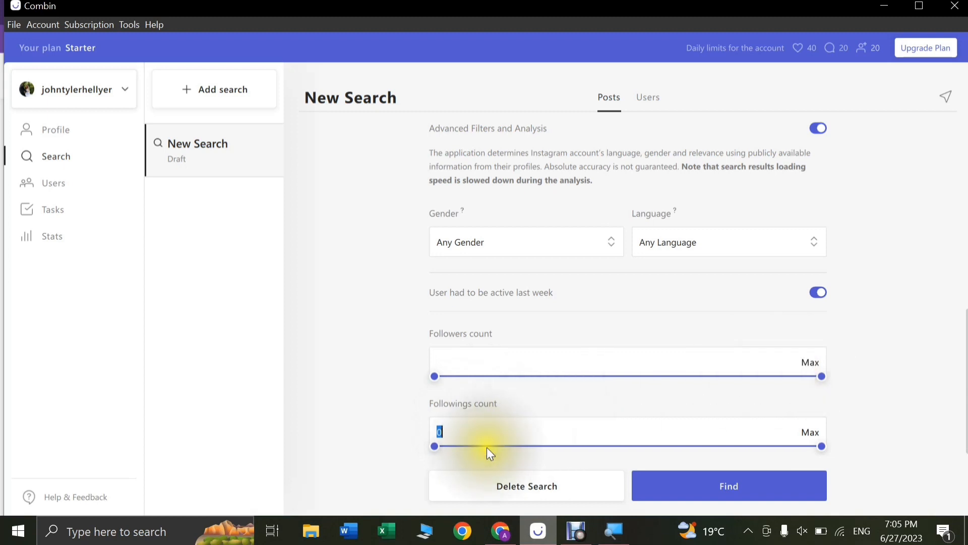
click(376, 428)
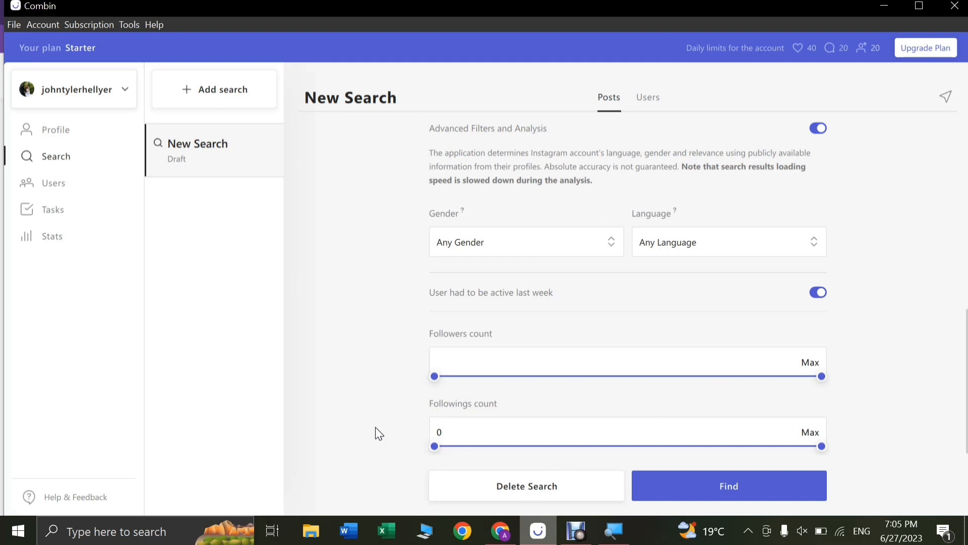
click(696, 492)
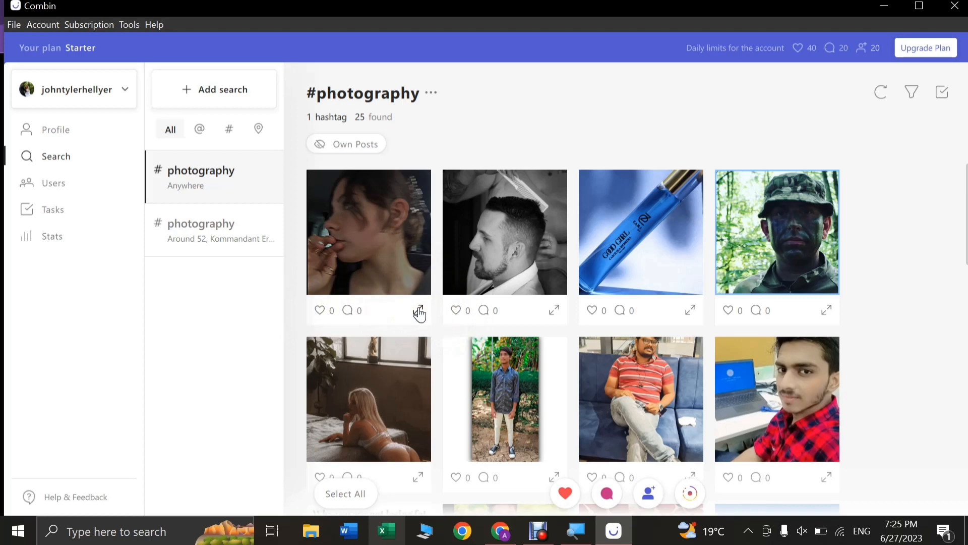
Select the first two posts in the #photography search results
mouse_move(402, 244)
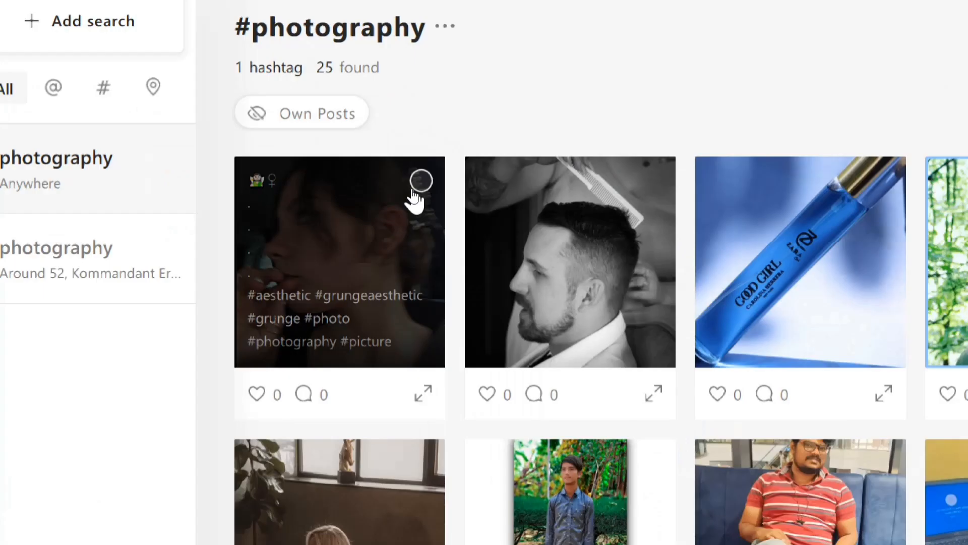
click(415, 187)
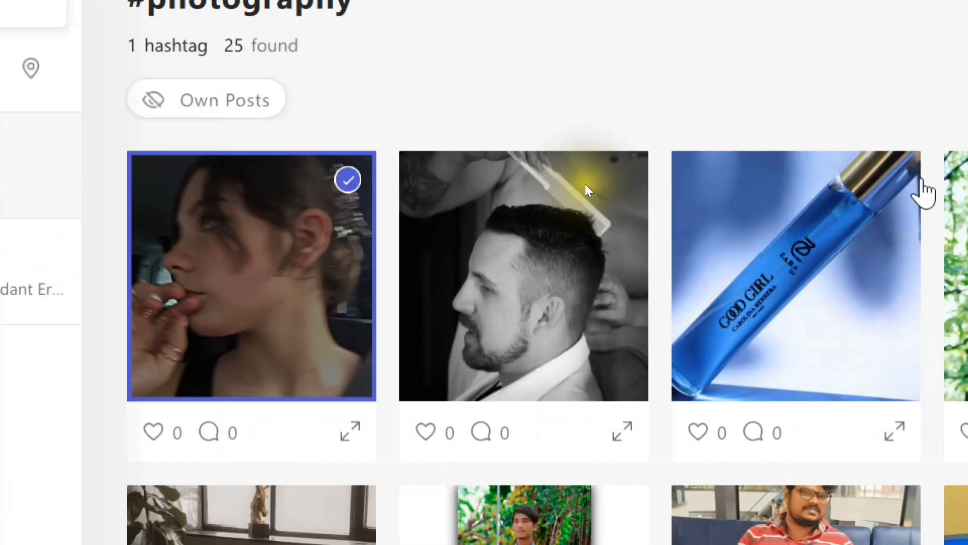
click(615, 181)
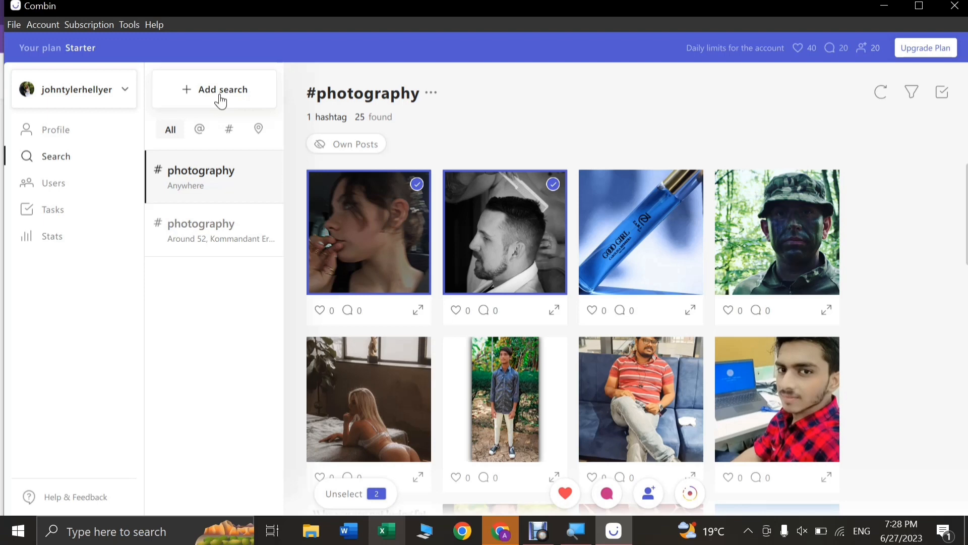
click(214, 262)
mouse_move(555, 534)
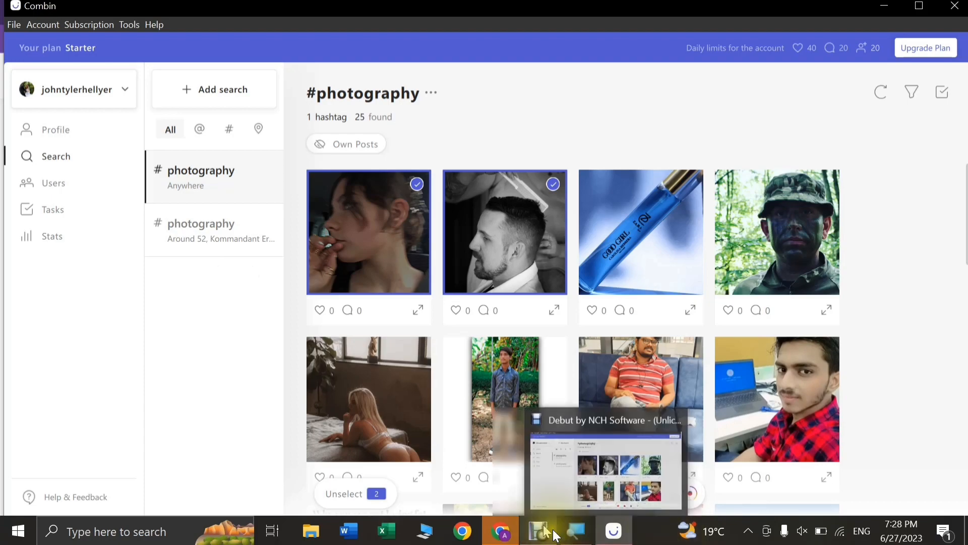